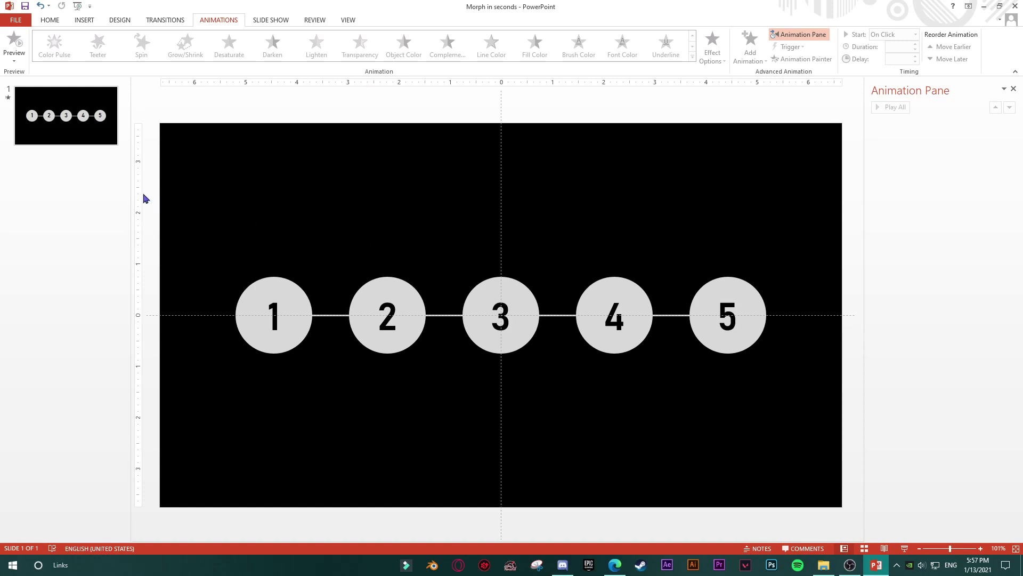
- Add a new slide after slide 1 and delete both of its placeholders
{"action": "right_click", "coordinate": [83, 176]}
{"action": "right_click", "coordinate": [62, 176]}
{"action": "right_click", "coordinate": [63, 177]}
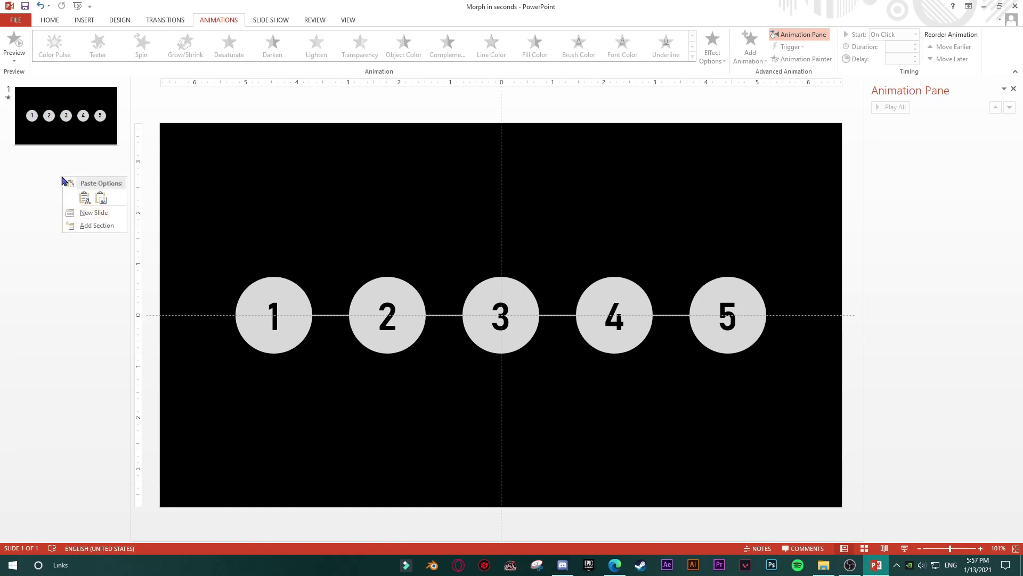
{"action": "left_click", "coordinate": [86, 213]}
{"action": "left_click_drag", "start_coordinate": [186, 119], "coordinate": [800, 485]}
{"action": "key", "text": "Delete"}
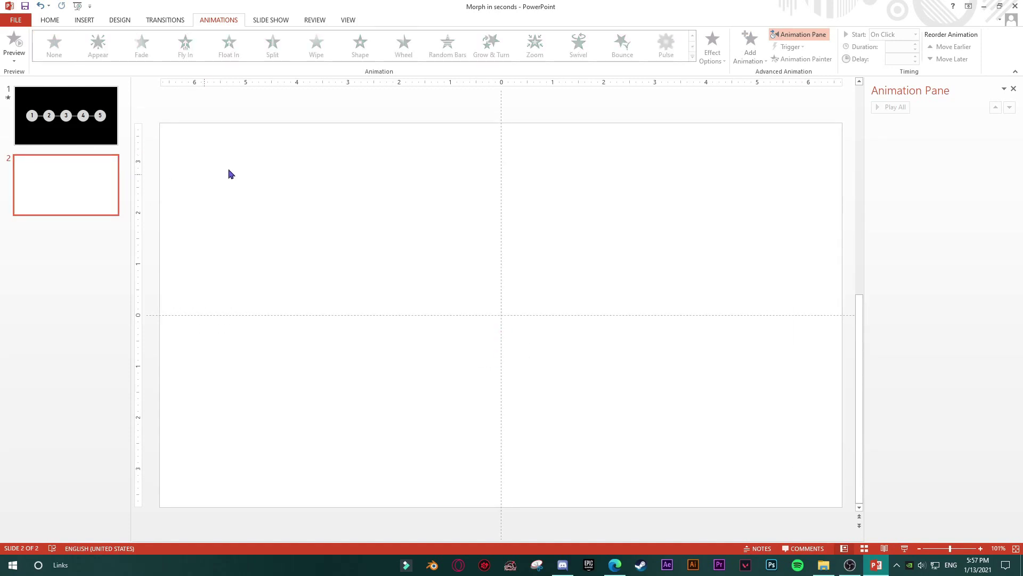
- Give slide 2 a solid black background in Format Background
{"action": "right_click", "coordinate": [354, 173]}
{"action": "left_click", "coordinate": [413, 262]}
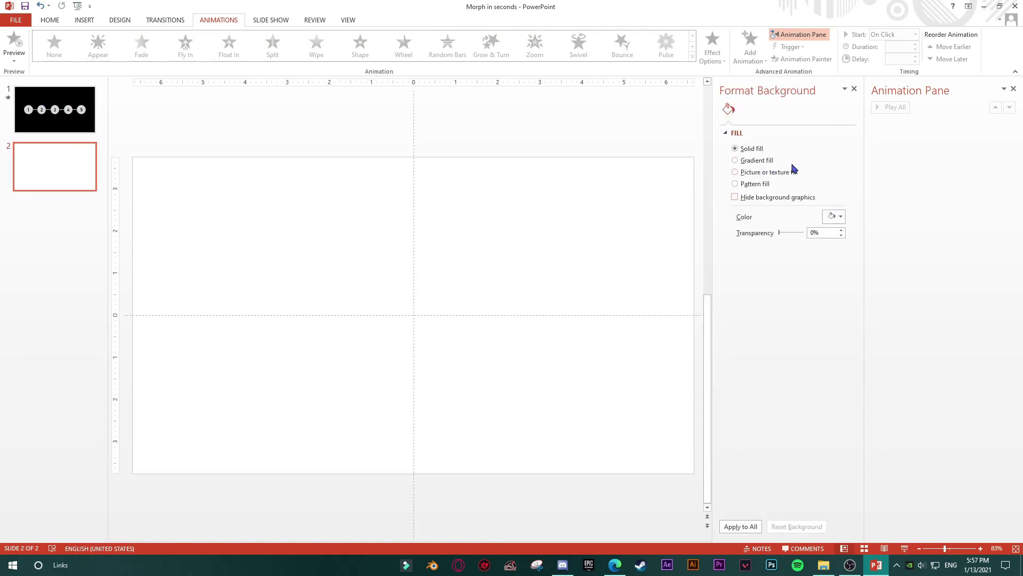
{"action": "left_click", "coordinate": [834, 216]}
{"action": "left_click", "coordinate": [836, 255]}
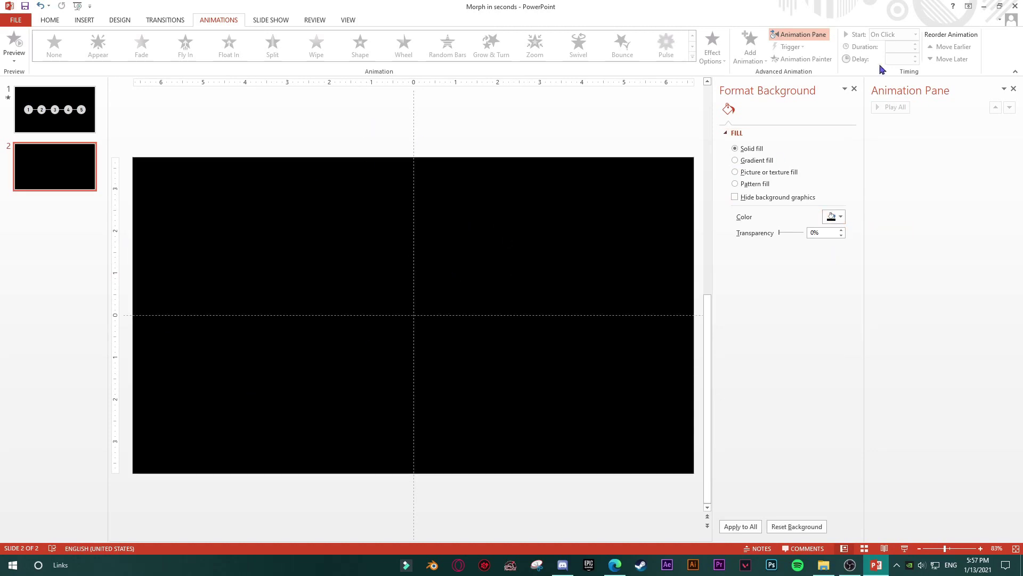
{"action": "left_click", "coordinate": [855, 89]}
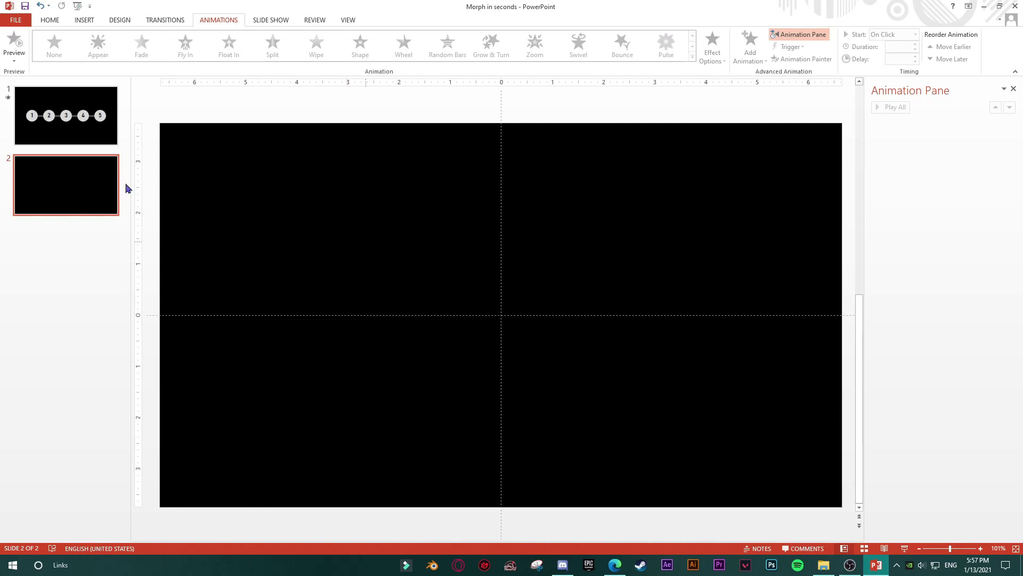
{"action": "left_click", "coordinate": [90, 21]}
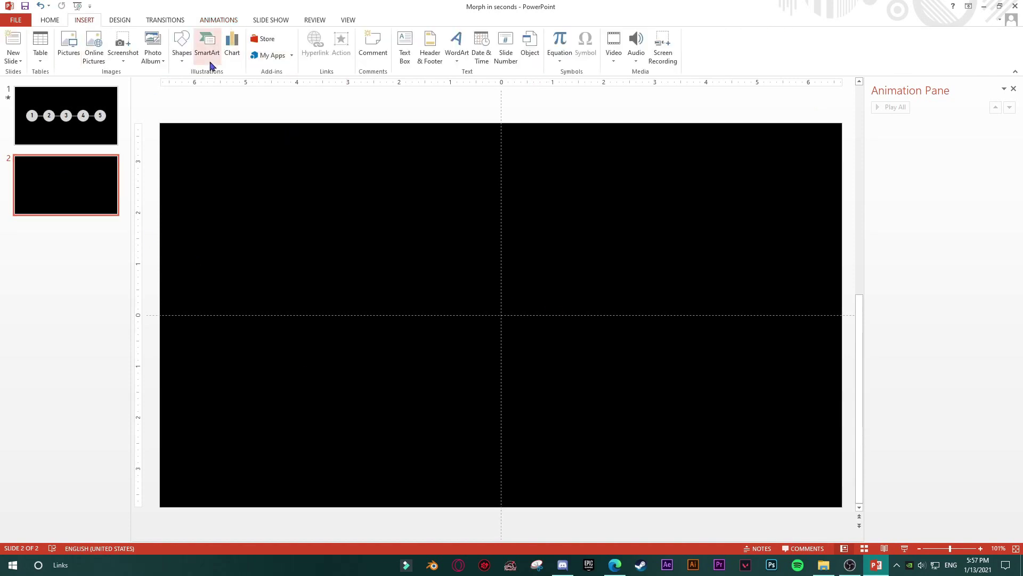
- Insert an oval on slide 2 and move it onto the horizontal centre line
{"action": "left_click", "coordinate": [182, 45]}
{"action": "left_click", "coordinate": [222, 92]}
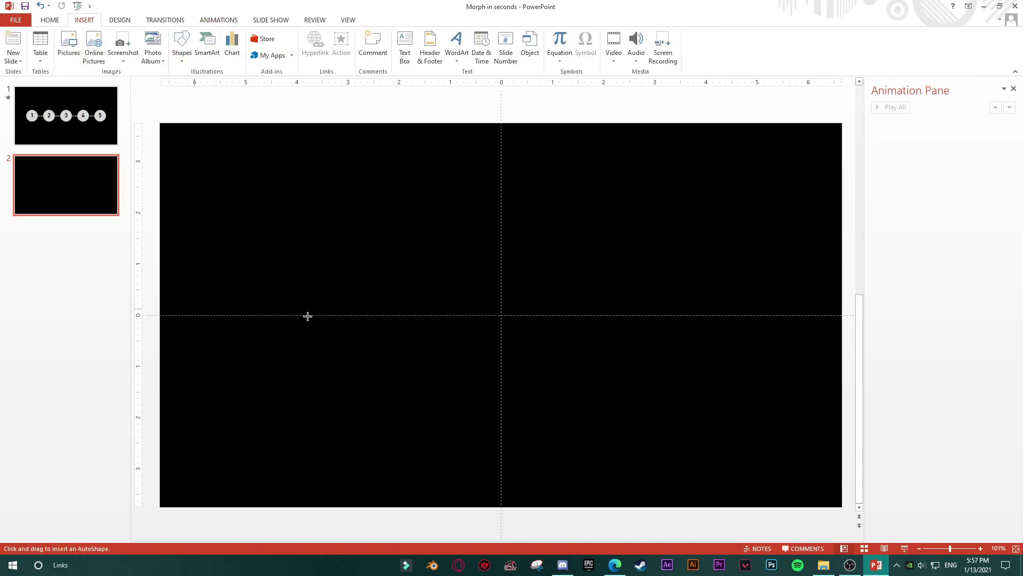
{"action": "left_click", "coordinate": [367, 271]}
{"action": "left_click_drag", "start_coordinate": [388, 297], "coordinate": [301, 319]}
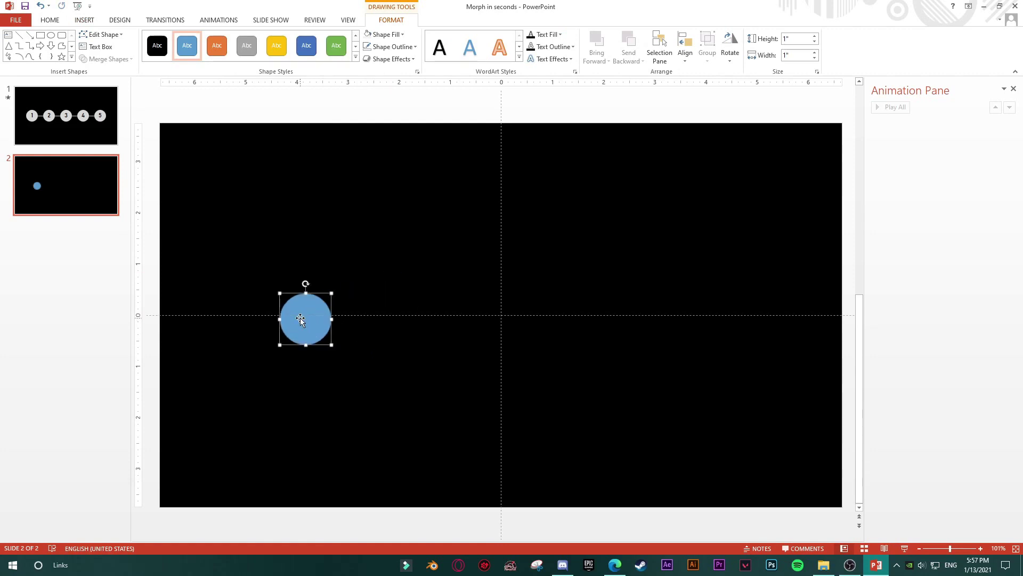
- Size the circle to 1.5" by 1.5", re-centre it, and duplicate it four times
{"action": "left_click", "coordinate": [800, 38]}
{"action": "type", "text": "1.5"}
{"action": "key", "text": "Return"}
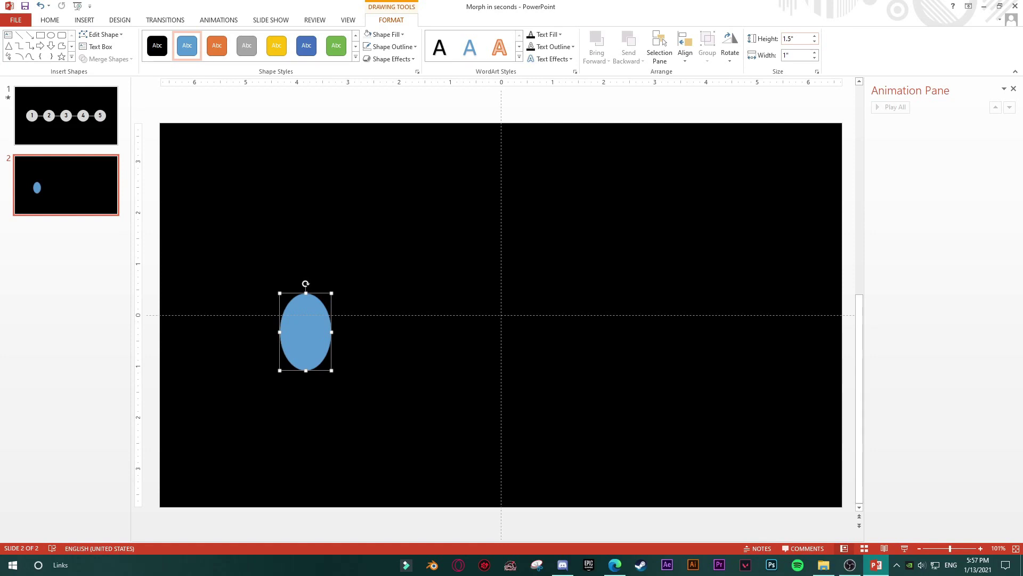
{"action": "left_click", "coordinate": [798, 55]}
{"action": "type", "text": "1.5"}
{"action": "key", "text": "Return"}
{"action": "left_click_drag", "start_coordinate": [320, 340], "coordinate": [310, 323]}
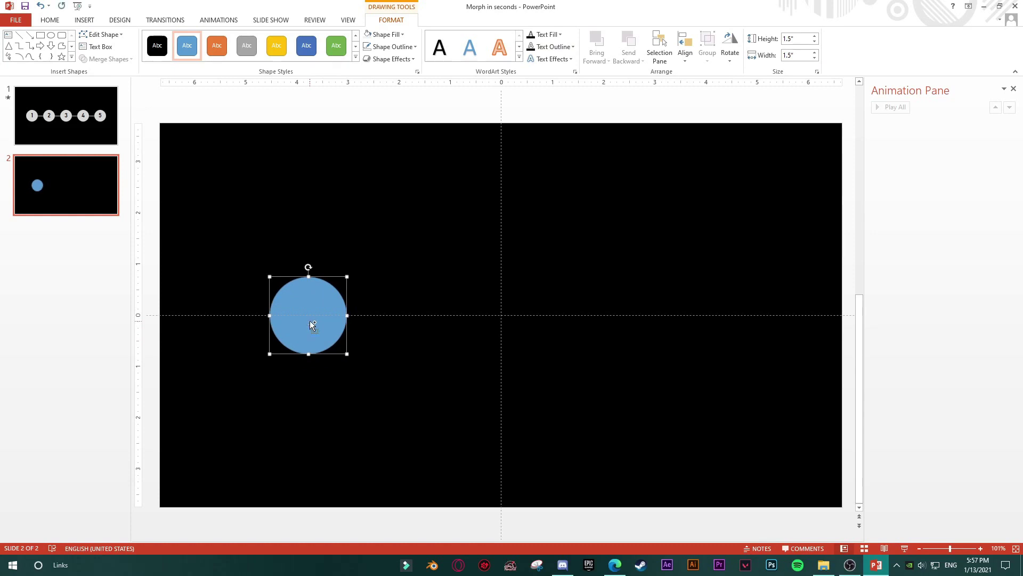
{"action": "key", "text": "ctrl+d"}
{"action": "key", "text": "ctrl+d"}
{"action": "key", "text": "ctrl+d"}
{"action": "key", "text": "ctrl+d"}
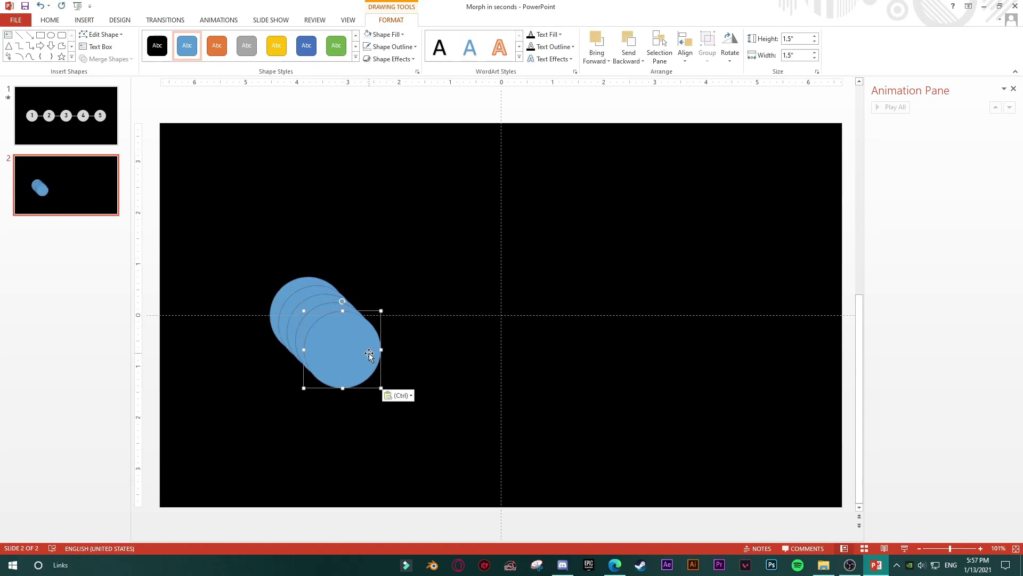
- Drag the circle copies apart into a rough row across the slide
{"action": "left_click_drag", "start_coordinate": [341, 350], "coordinate": [611, 322]}
{"action": "left_click_drag", "start_coordinate": [336, 351], "coordinate": [489, 330]}
{"action": "left_click_drag", "start_coordinate": [331, 331], "coordinate": [285, 326]}
{"action": "left_click", "coordinate": [304, 326]}
{"action": "left_click_drag", "start_coordinate": [709, 326], "coordinate": [720, 320]}
{"action": "left_click", "coordinate": [212, 255]}
- Distribute the five circles horizontally and align them at the same height
{"action": "left_click_drag", "start_coordinate": [574, 373], "coordinate": [774, 410]}
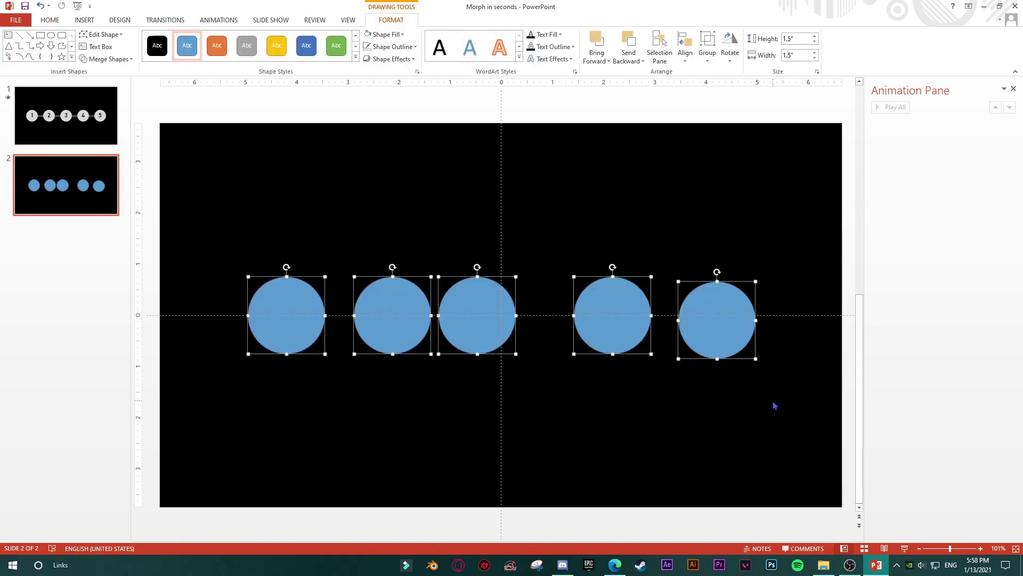
{"action": "left_click", "coordinate": [687, 62]}
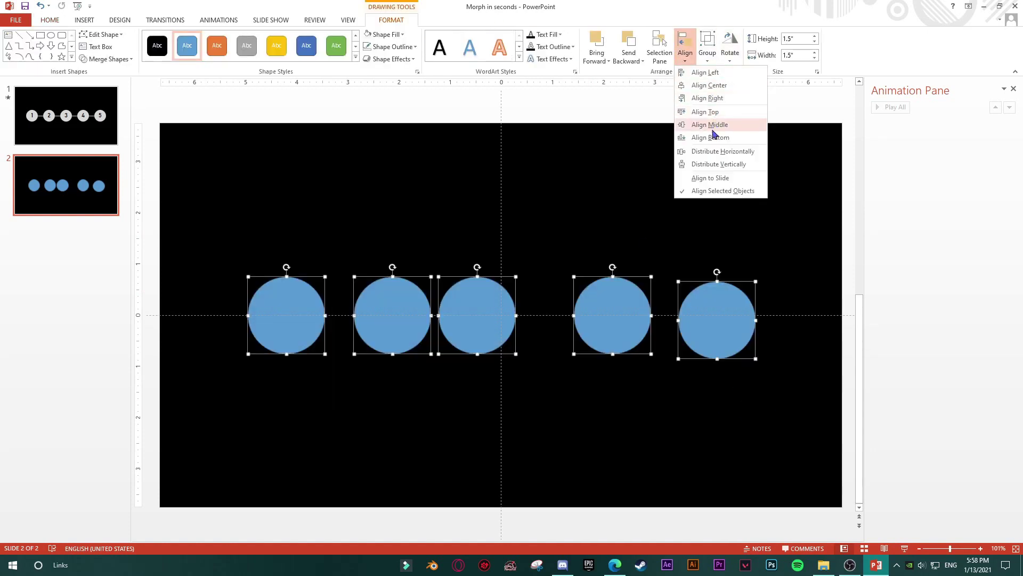
{"action": "left_click", "coordinate": [721, 152]}
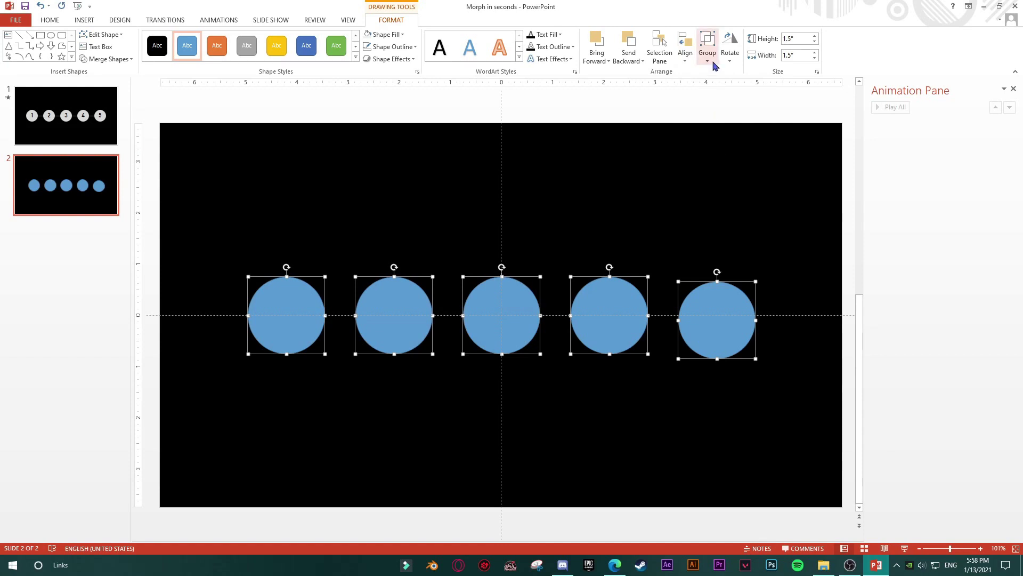
{"action": "left_click", "coordinate": [686, 59]}
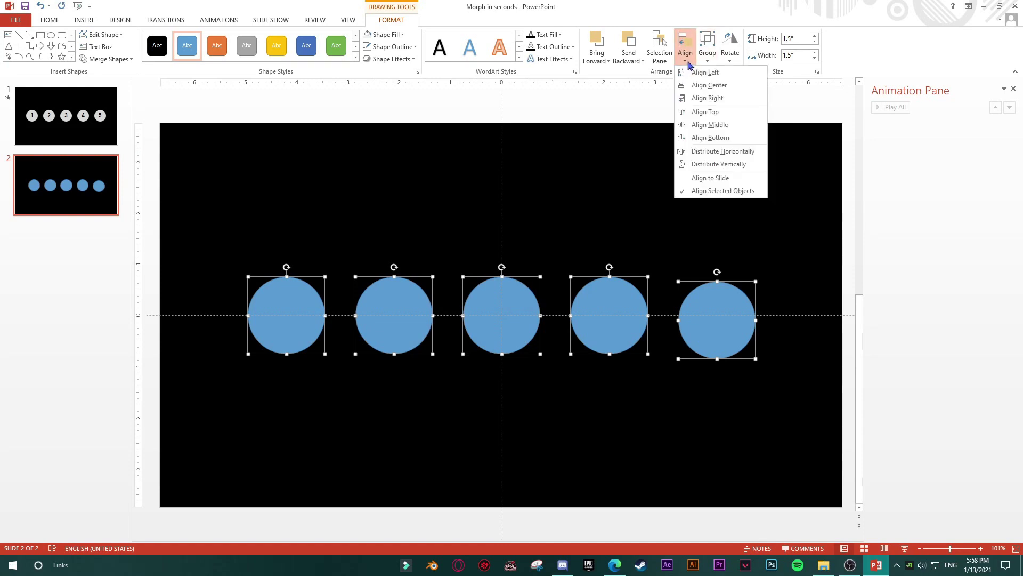
{"action": "left_click", "coordinate": [716, 166]}
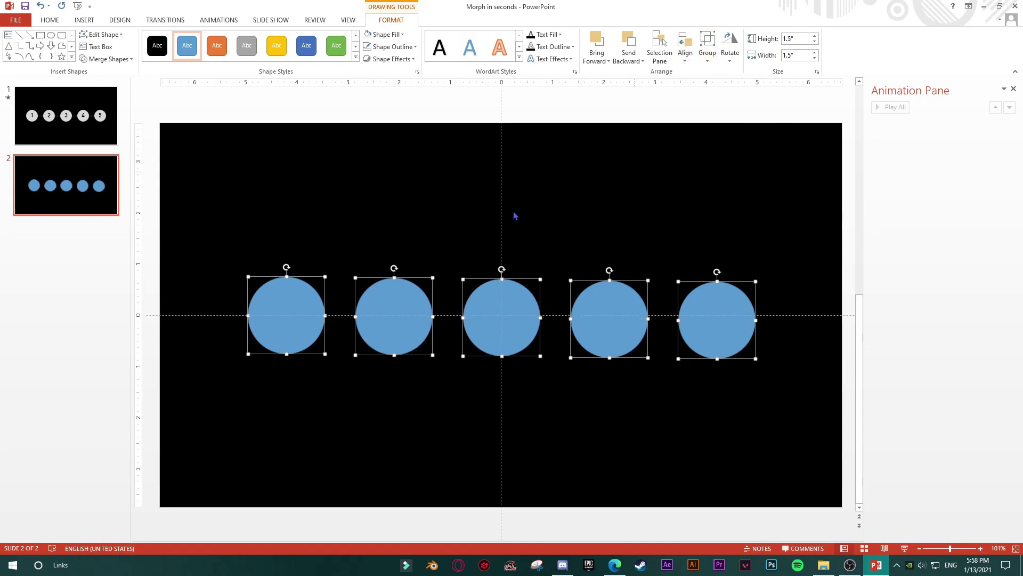
{"action": "left_click", "coordinate": [687, 63]}
{"action": "left_click", "coordinate": [709, 126]}
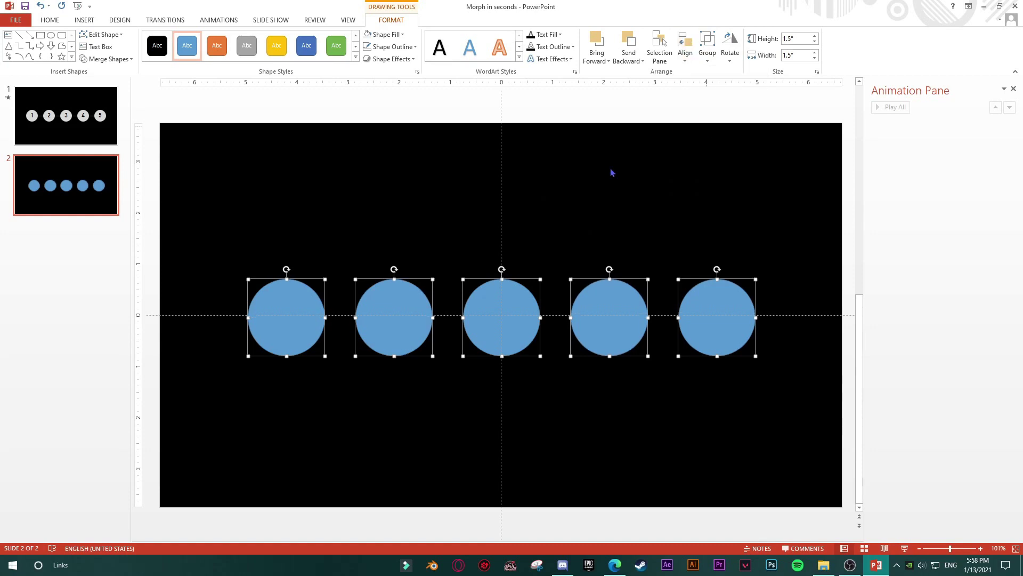
{"action": "left_click", "coordinate": [333, 242]}
- Move the end circles further outward and redistribute all five evenly
{"action": "left_click_drag", "start_coordinate": [292, 300], "coordinate": [271, 301]}
{"action": "left_click_drag", "start_coordinate": [722, 300], "coordinate": [740, 300]}
{"action": "left_click", "coordinate": [275, 264]}
{"action": "left_click_drag", "start_coordinate": [202, 248], "coordinate": [781, 424]}
{"action": "left_click", "coordinate": [686, 49]}
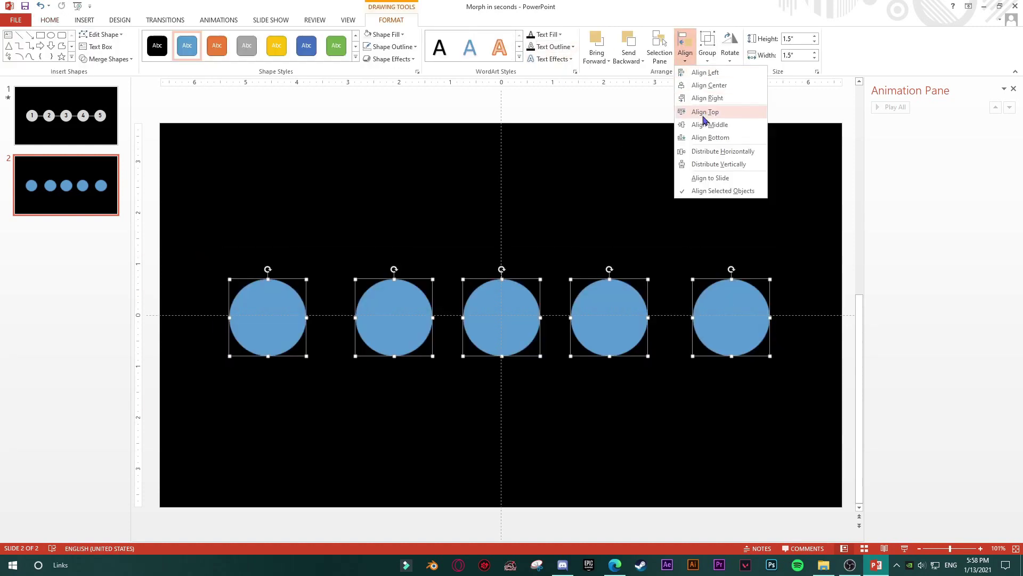
{"action": "left_click", "coordinate": [707, 152]}
{"action": "left_click", "coordinate": [527, 207]}
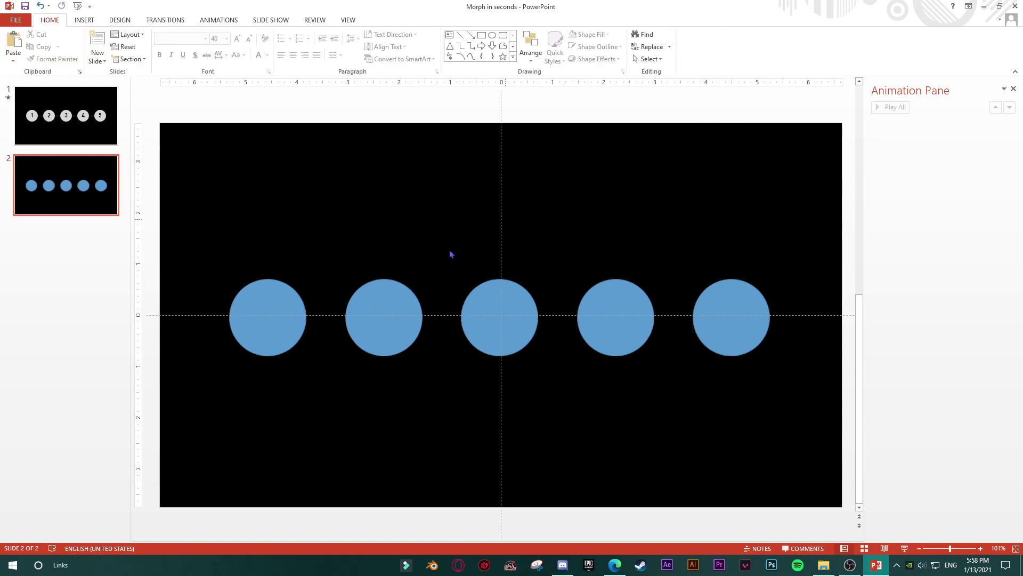
- Group the five circles and centre the group horizontally and vertically on the slide
{"action": "left_click_drag", "start_coordinate": [216, 258], "coordinate": [796, 408]}
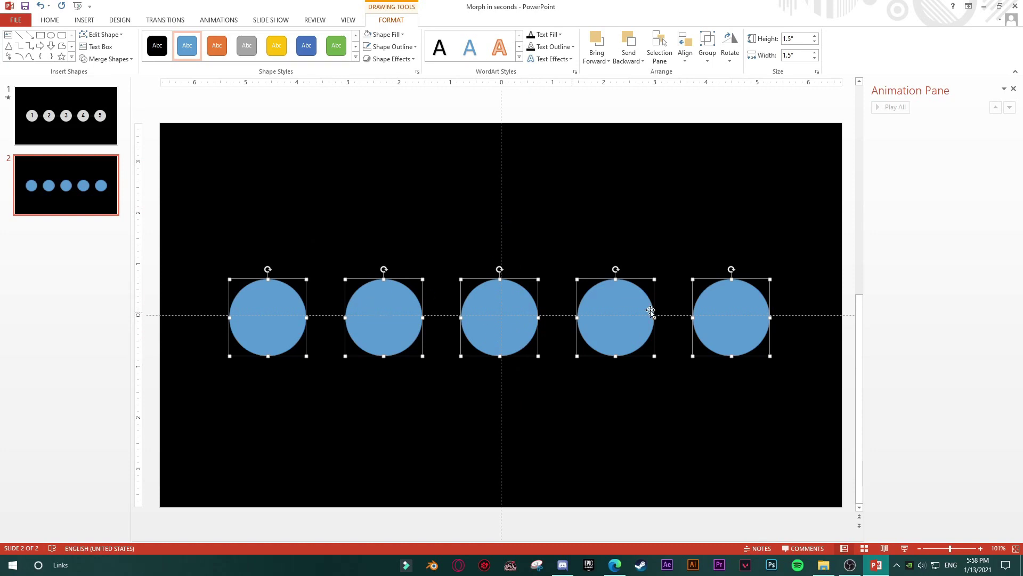
{"action": "left_click", "coordinate": [242, 249]}
{"action": "left_click_drag", "start_coordinate": [212, 253], "coordinate": [793, 438]}
{"action": "right_click", "coordinate": [629, 305]}
{"action": "mouse_move", "coordinate": [658, 375]}
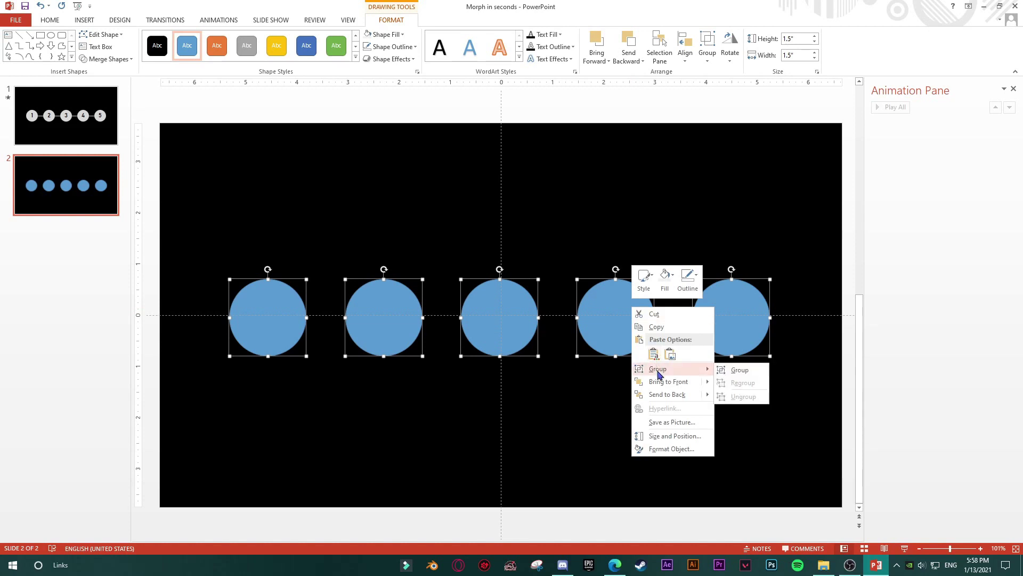
{"action": "left_click", "coordinate": [743, 372]}
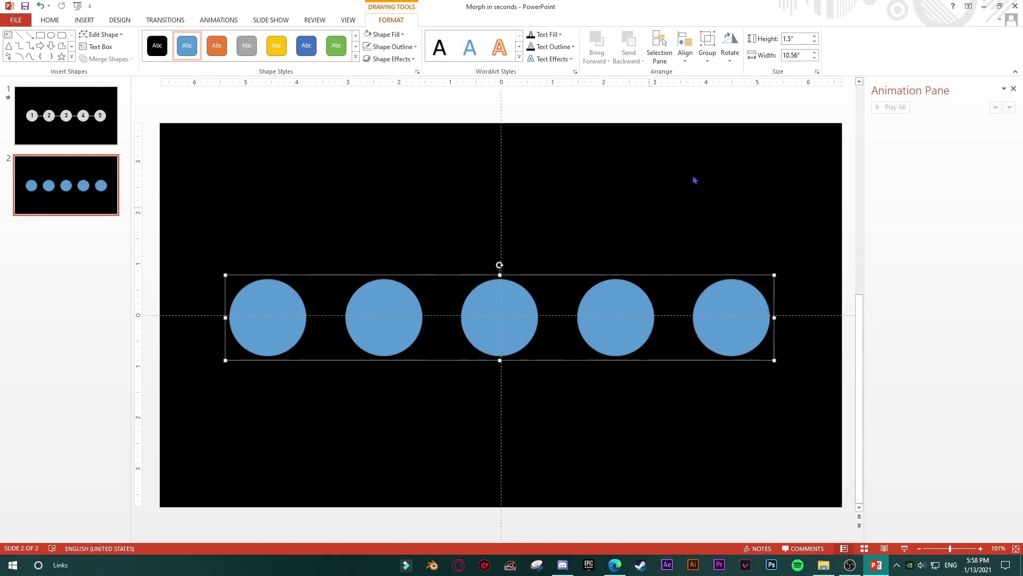
{"action": "left_click", "coordinate": [685, 59]}
{"action": "left_click", "coordinate": [702, 87]}
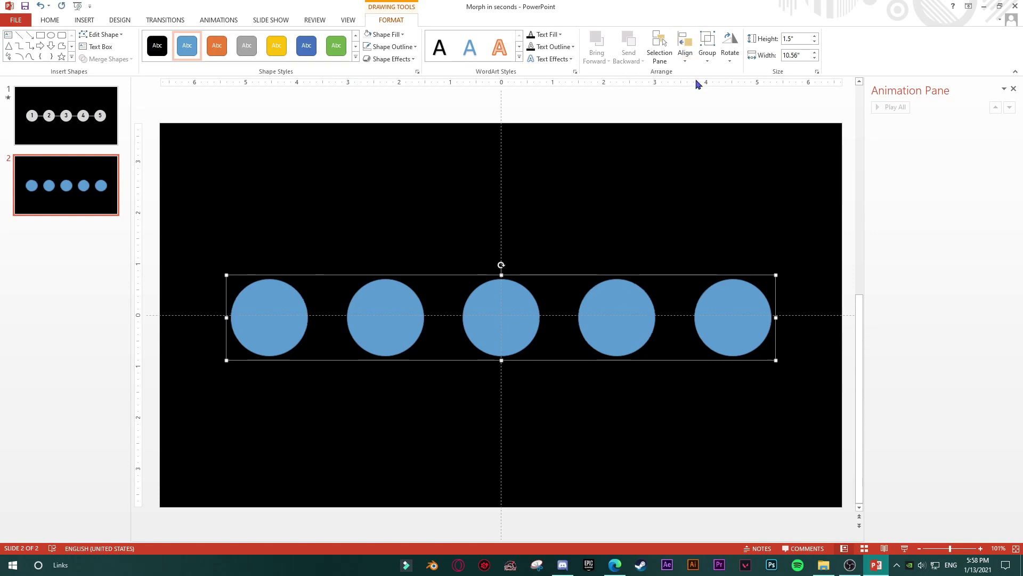
{"action": "left_click", "coordinate": [684, 59]}
{"action": "left_click", "coordinate": [714, 129]}
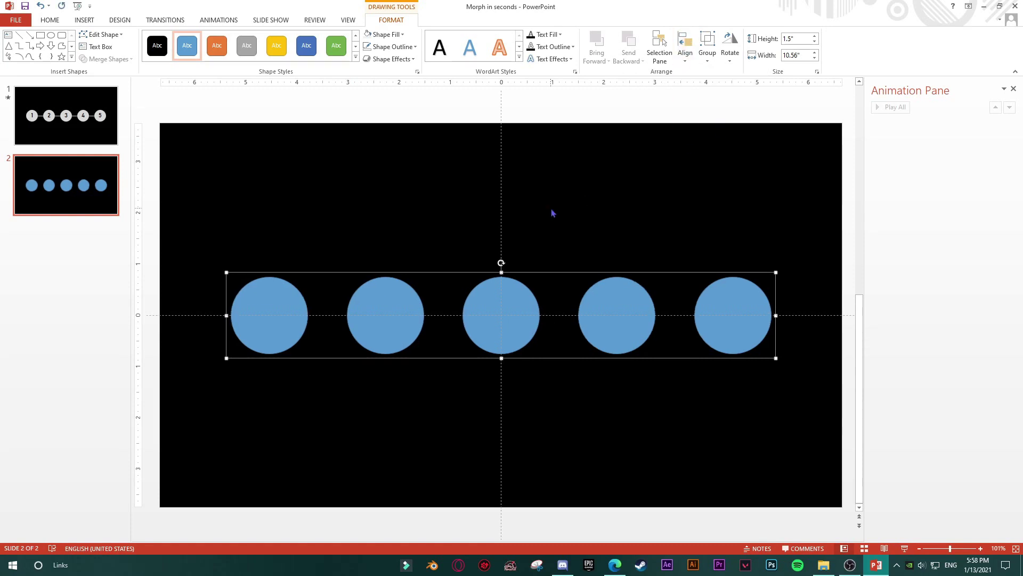
{"action": "left_click", "coordinate": [551, 213]}
- Ungroup the five circles
{"action": "left_click", "coordinate": [503, 319]}
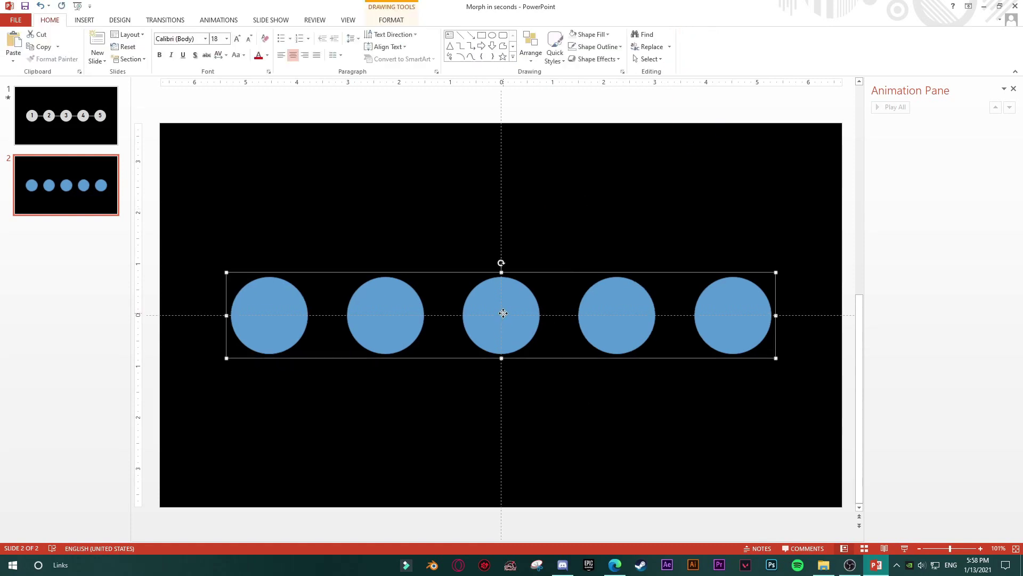
{"action": "right_click", "coordinate": [505, 317]}
{"action": "mouse_move", "coordinate": [536, 378]}
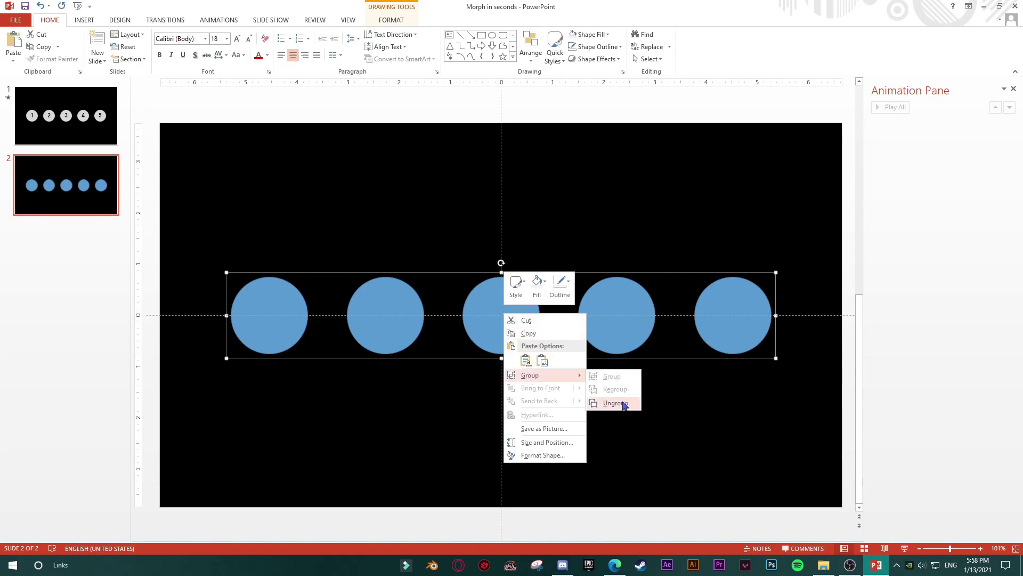
{"action": "left_click", "coordinate": [622, 404]}
{"action": "left_click", "coordinate": [645, 458]}
- Fill all five circles with the light gray theme colour
{"action": "mouse_move", "coordinate": [211, 243]}
{"action": "left_mouse_down"}
{"action": "mouse_move", "coordinate": [746, 414]}
{"action": "mouse_move", "coordinate": [777, 410]}
{"action": "left_mouse_up"}
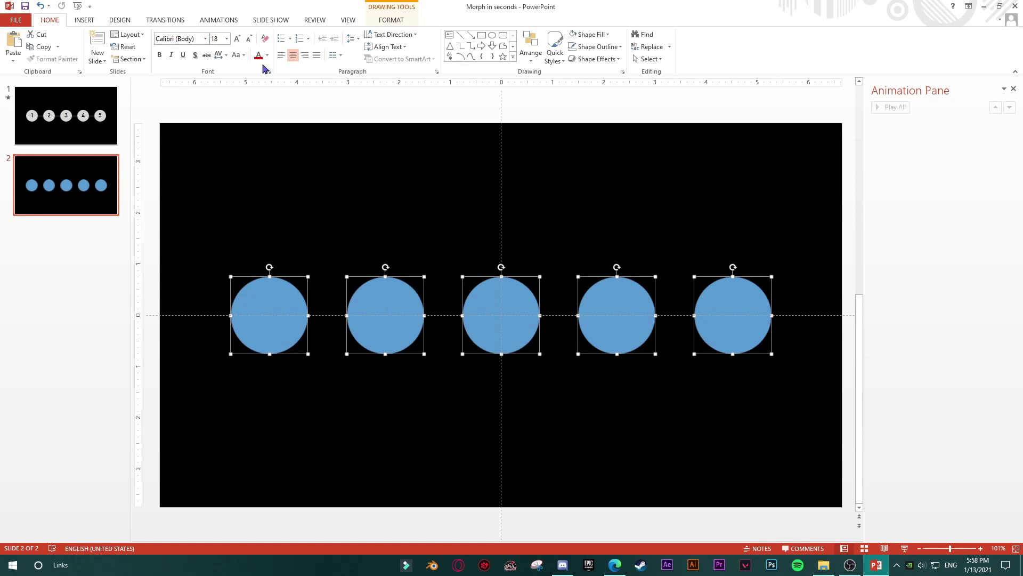
{"action": "left_click", "coordinate": [402, 21]}
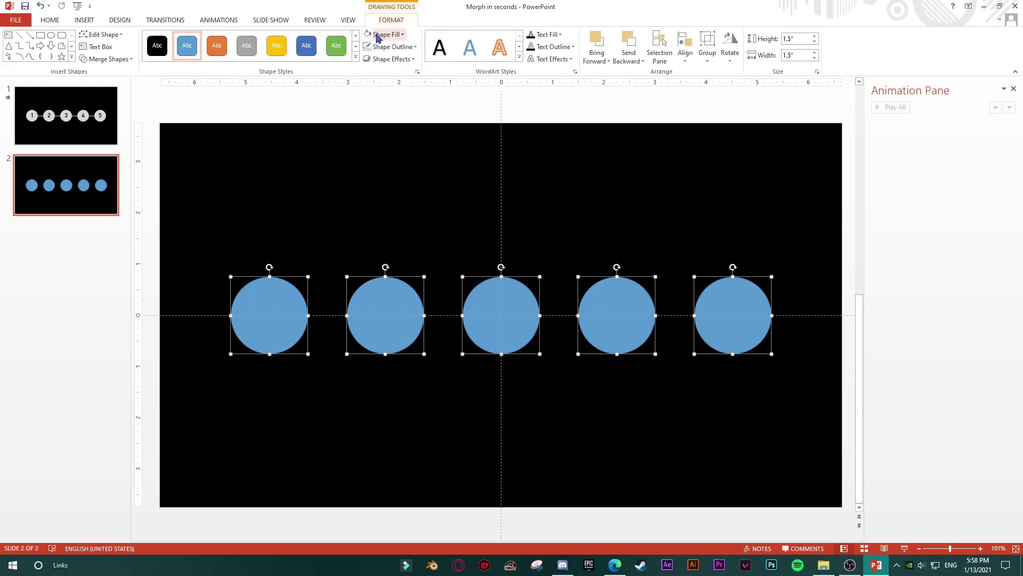
{"action": "left_click", "coordinate": [376, 35]}
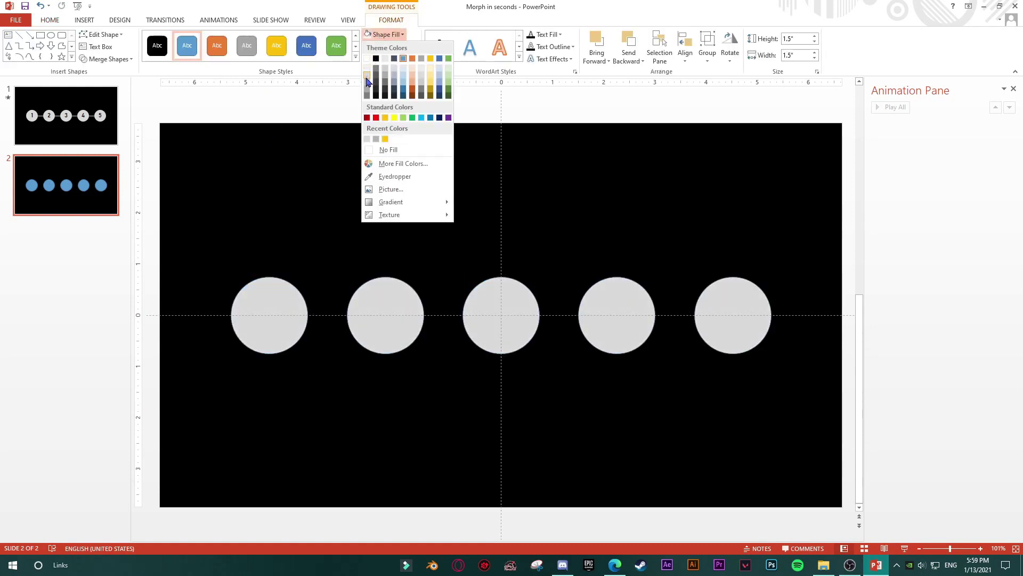
{"action": "left_click", "coordinate": [368, 65]}
{"action": "left_click", "coordinate": [349, 173]}
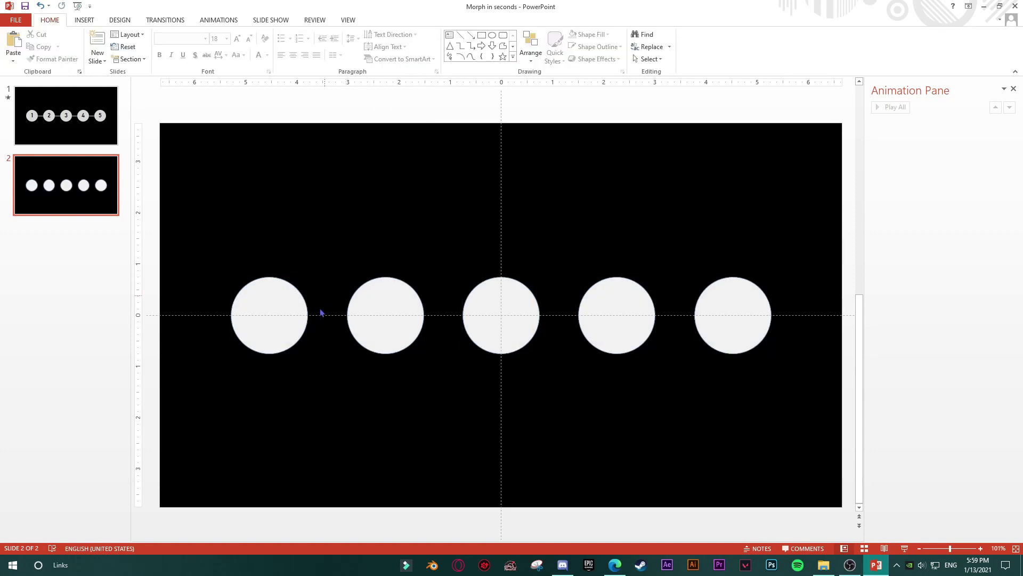
{"action": "left_click", "coordinate": [300, 311]}
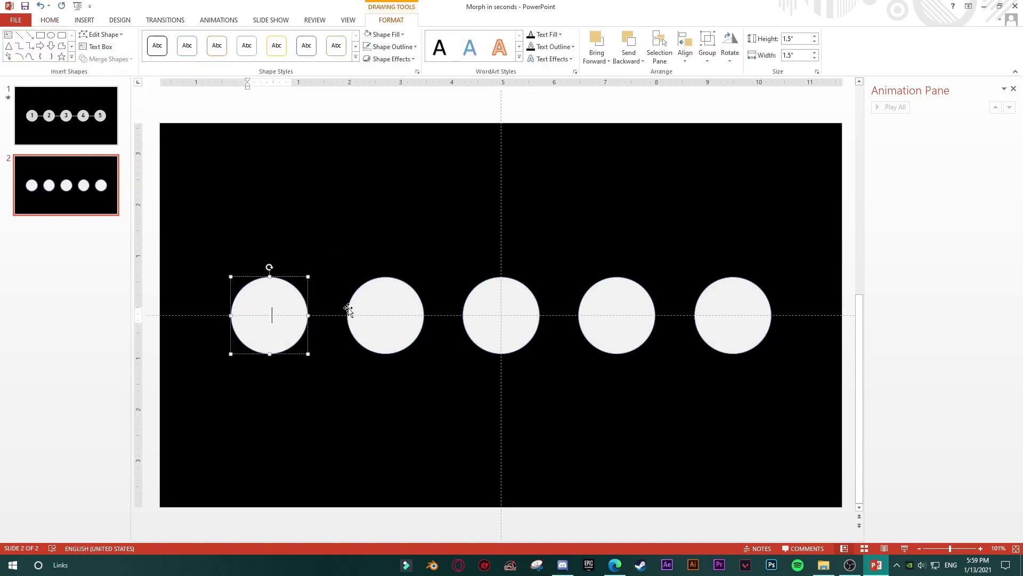
- Select all five circles and set their number font colour to black
{"action": "left_click", "coordinate": [386, 305]}
{"action": "left_click", "coordinate": [496, 311]}
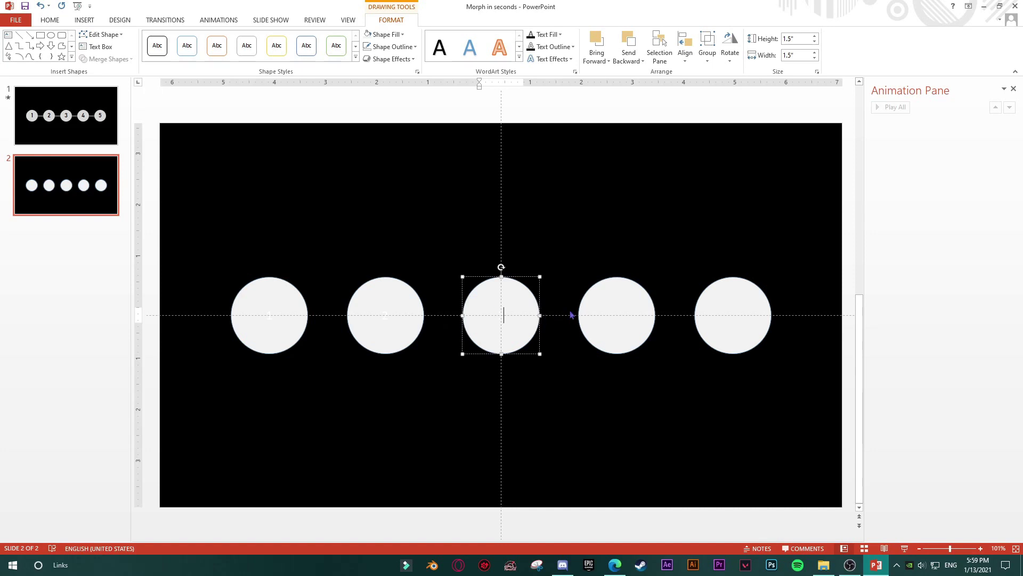
{"action": "left_click", "coordinate": [594, 309]}
{"action": "left_click", "coordinate": [594, 309]}
{"action": "left_click", "coordinate": [716, 309]}
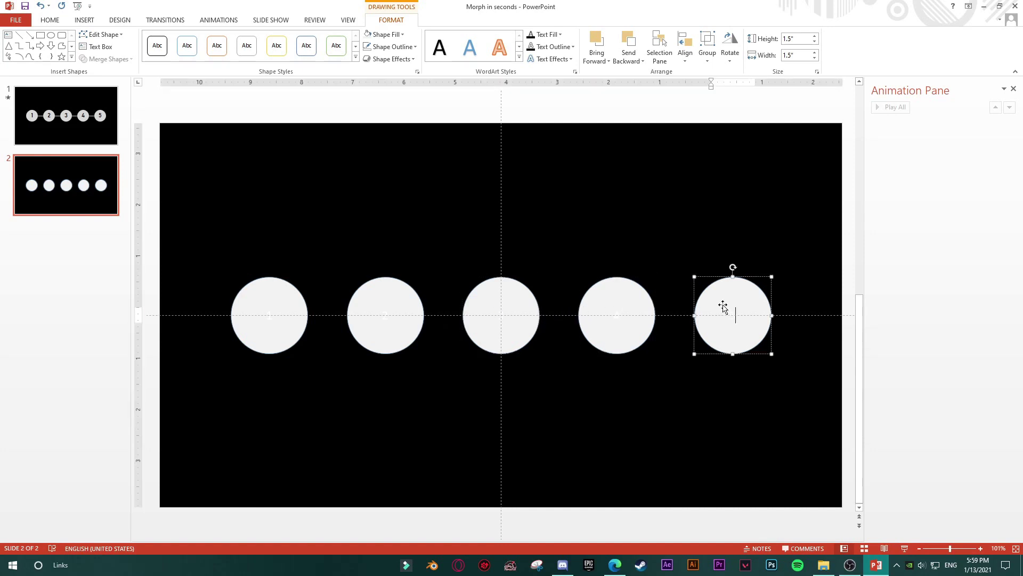
{"action": "key", "text": "Escape"}
{"action": "left_click_drag", "start_coordinate": [238, 267], "coordinate": [785, 412]}
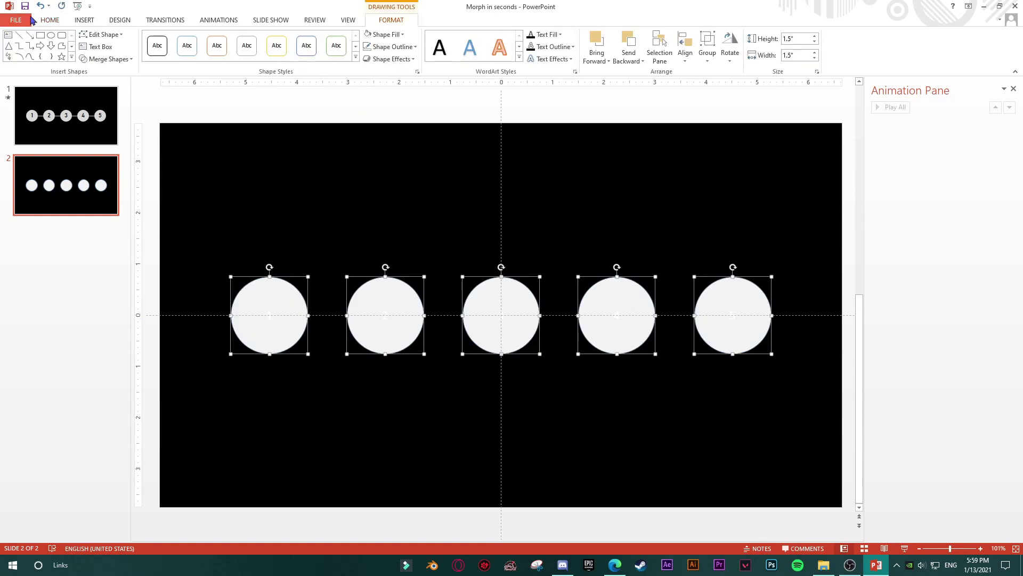
{"action": "left_click", "coordinate": [52, 22]}
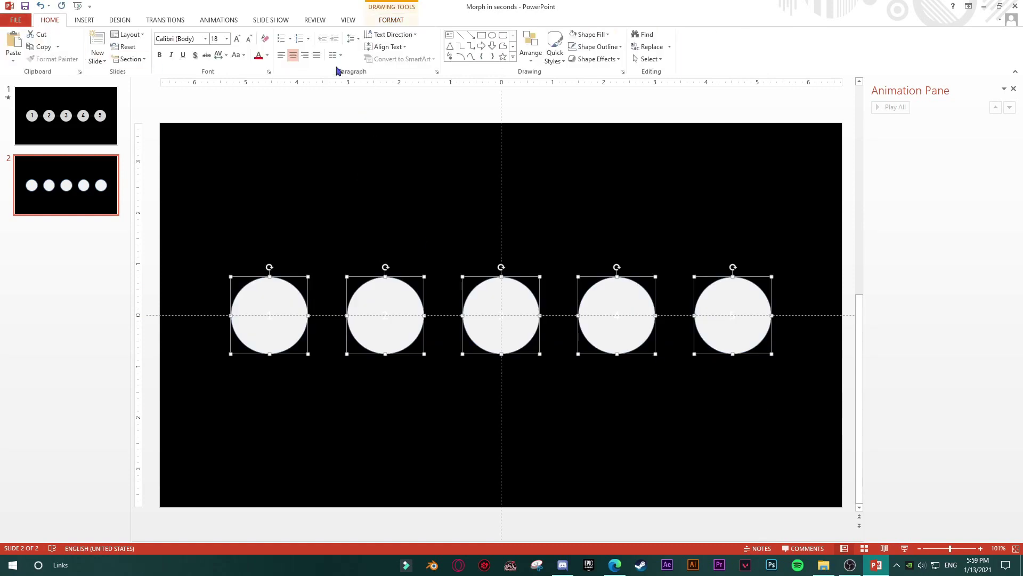
{"action": "left_click", "coordinate": [267, 56]}
{"action": "left_click", "coordinate": [267, 79]}
- Set the circle numbers in Bahnschrift and increase them to 48 pt
{"action": "left_click", "coordinate": [205, 39]}
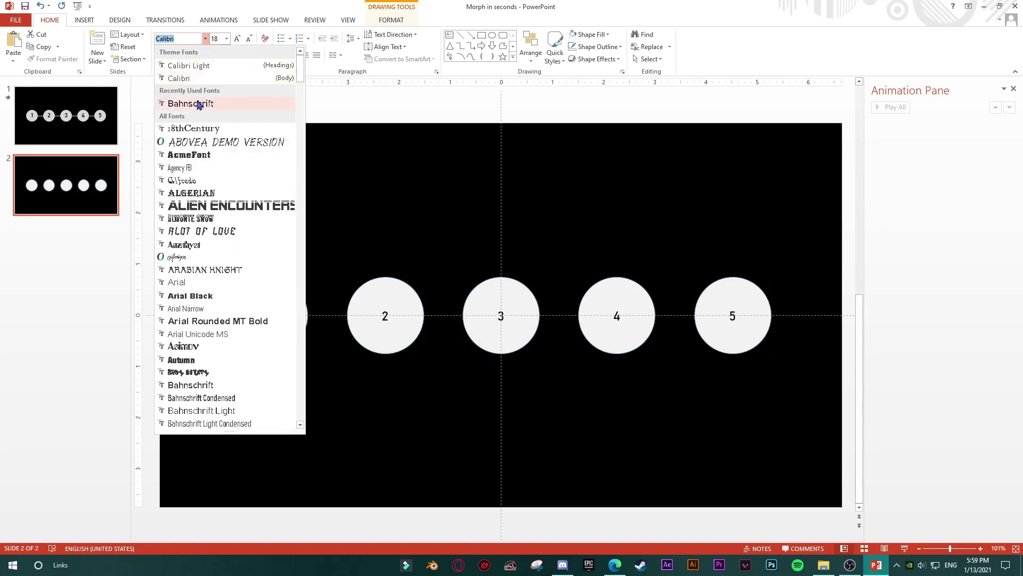
{"action": "left_click", "coordinate": [237, 386]}
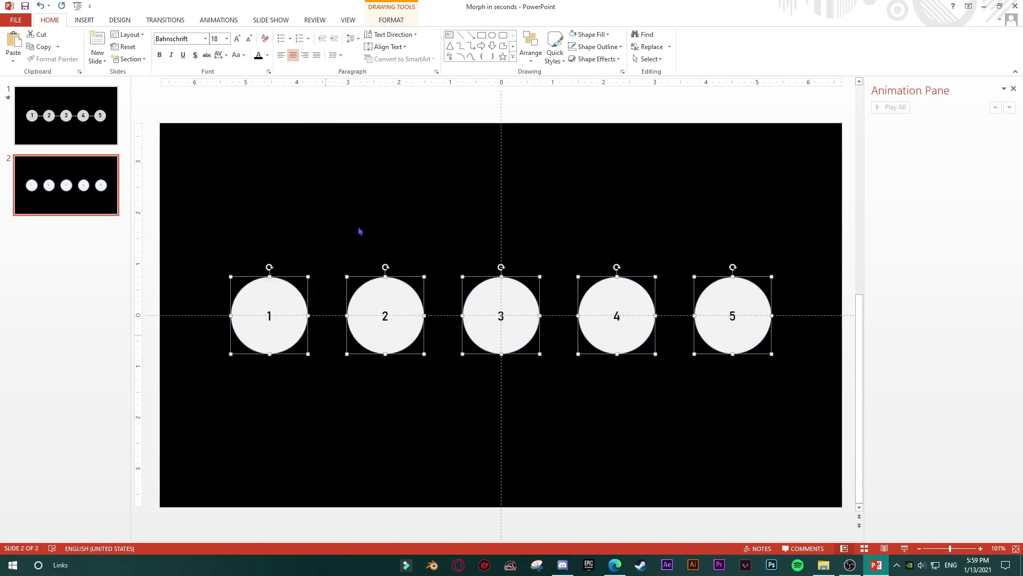
{"action": "left_click", "coordinate": [238, 38]}
{"action": "left_click", "coordinate": [238, 38]}
{"action": "left_click", "coordinate": [238, 38]}
{"action": "left_click", "coordinate": [238, 38]}
{"action": "left_click", "coordinate": [238, 38]}
{"action": "left_click", "coordinate": [238, 39]}
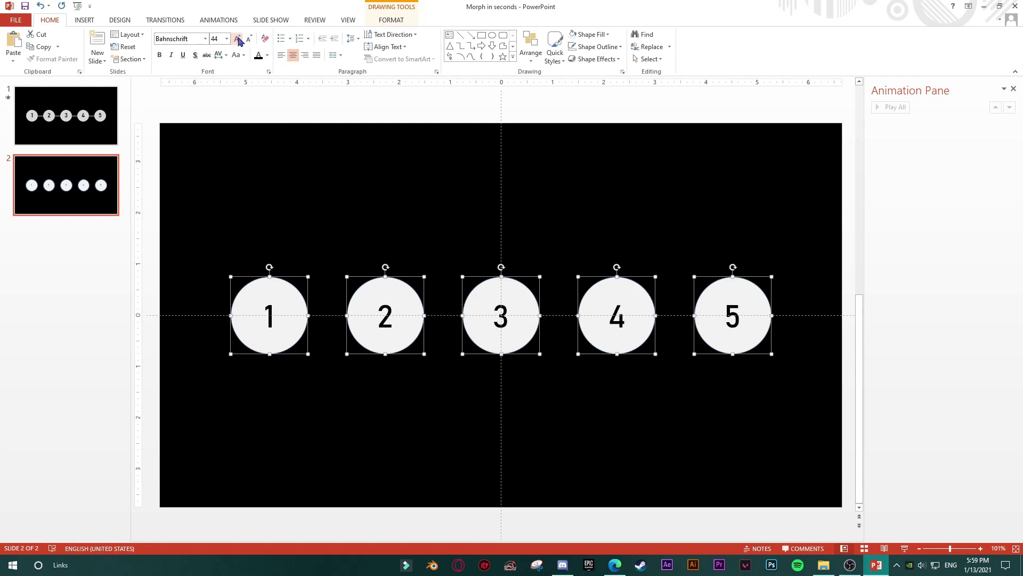
{"action": "left_click", "coordinate": [238, 38]}
{"action": "left_click", "coordinate": [368, 216]}
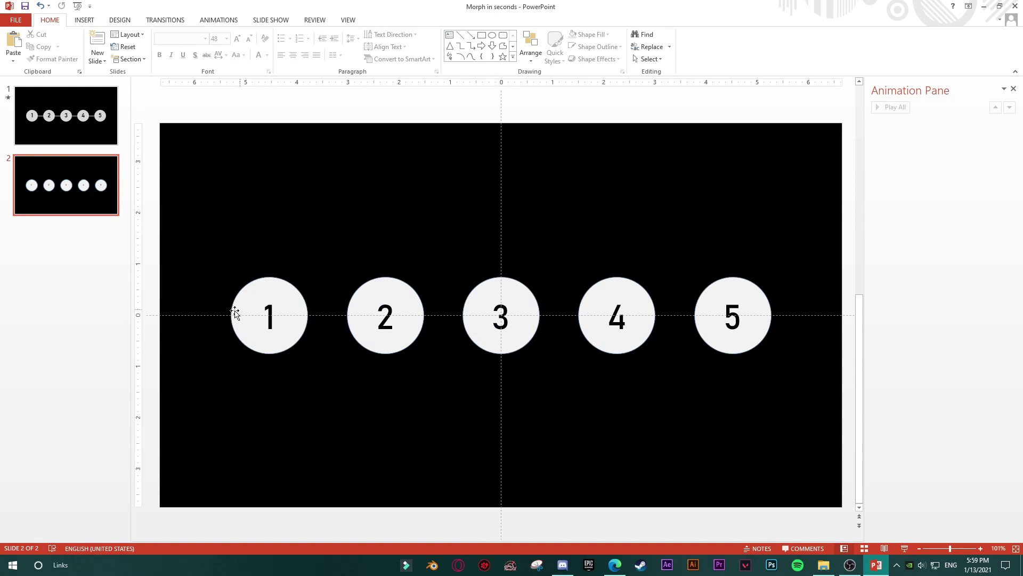
- Draw a straight horizontal line from circle 1 to circle 5
{"action": "left_click", "coordinate": [84, 20]}
{"action": "left_click", "coordinate": [181, 46]}
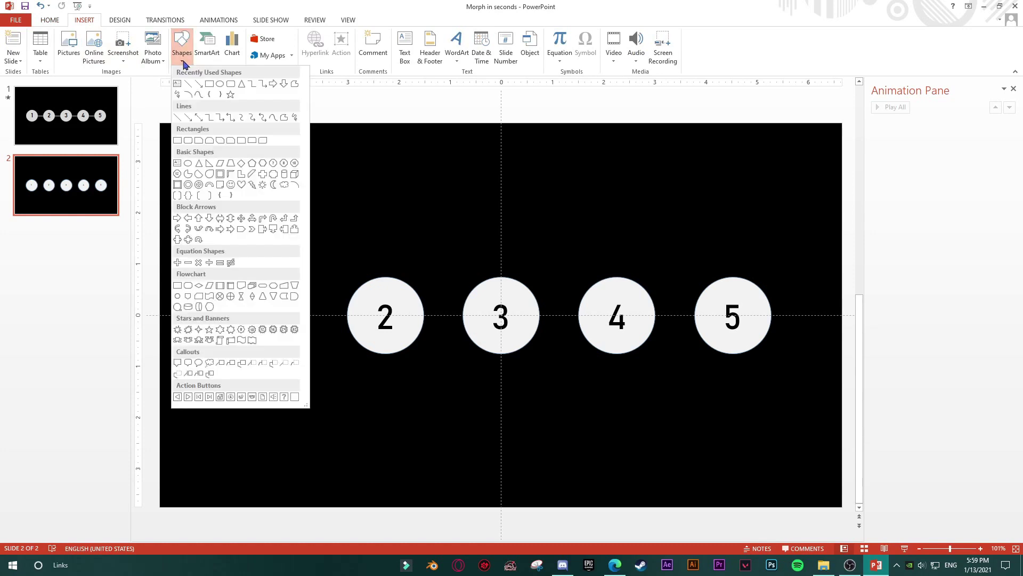
{"action": "left_click", "coordinate": [188, 85]}
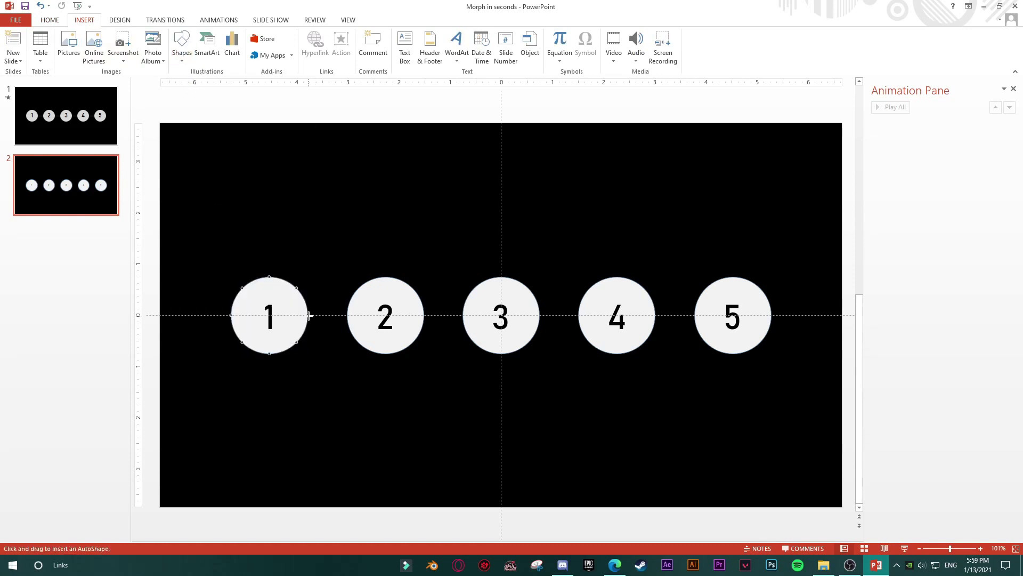
{"action": "left_click_drag", "start_coordinate": [309, 315], "coordinate": [695, 315]}
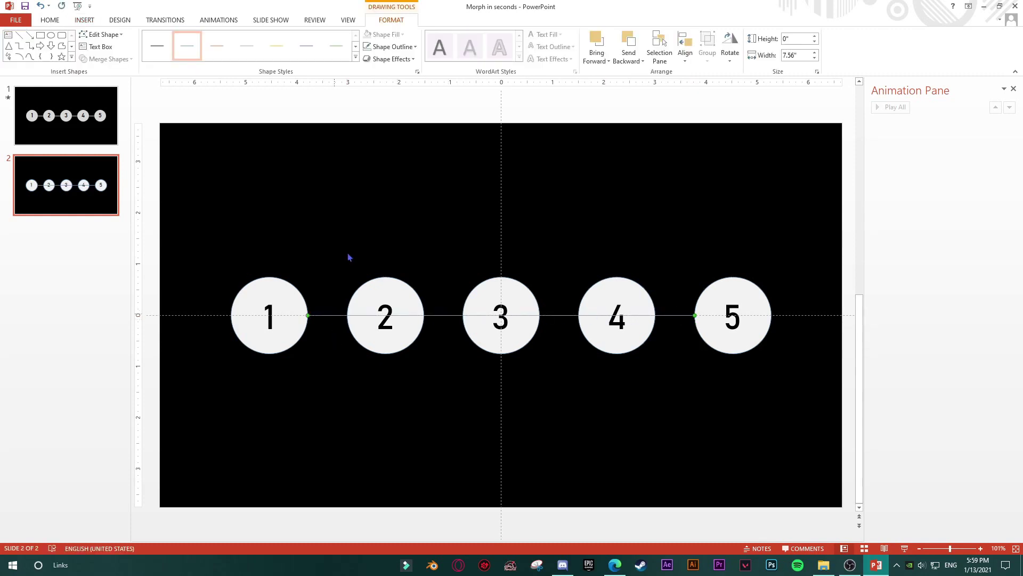
- Colour the line with the circles' light grey via eyedropper and increase its weight
{"action": "left_click", "coordinate": [416, 47]}
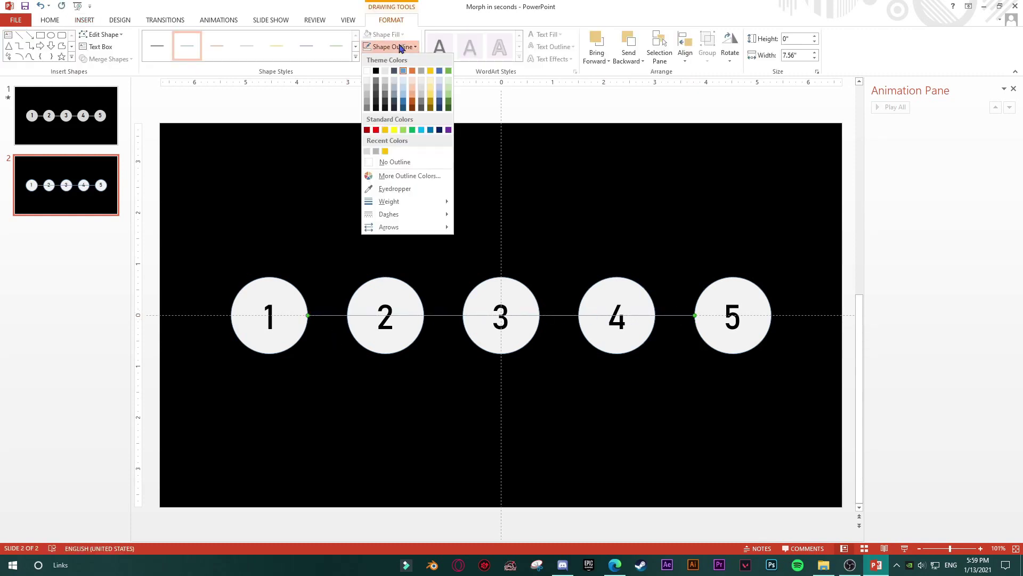
{"action": "left_click", "coordinate": [397, 188]}
{"action": "left_click", "coordinate": [391, 279]}
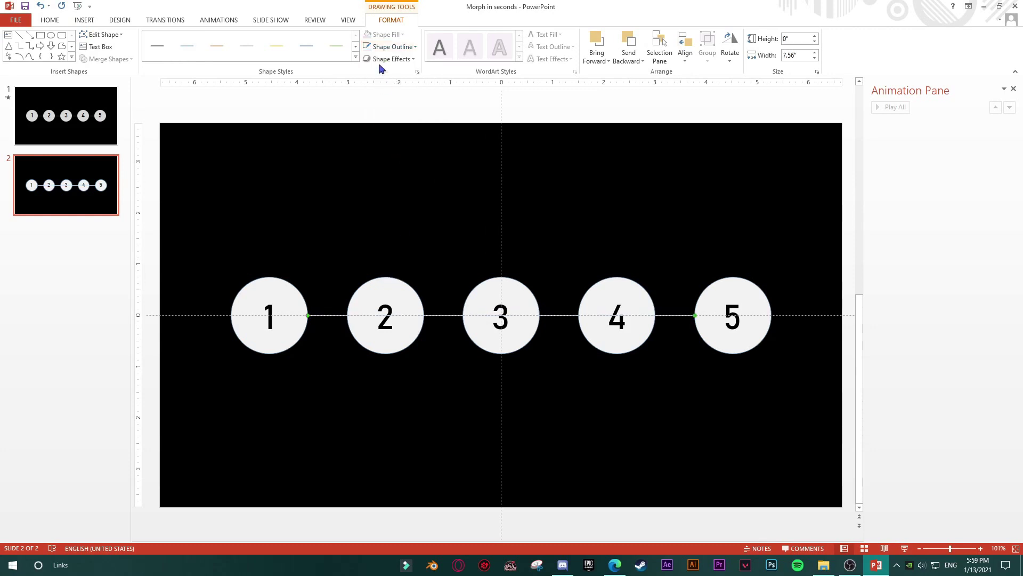
{"action": "left_click", "coordinate": [388, 51]}
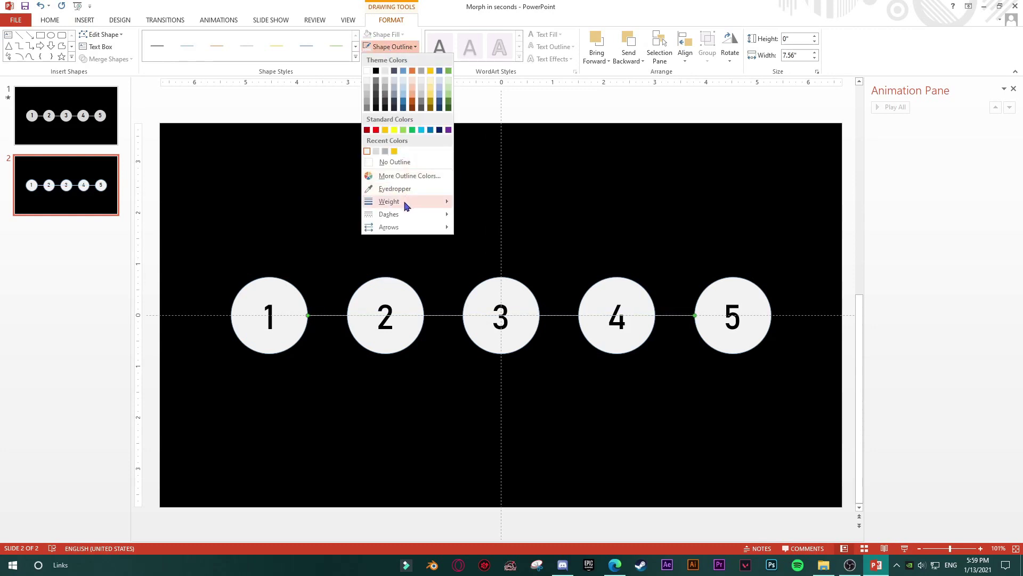
{"action": "mouse_move", "coordinate": [450, 203]}
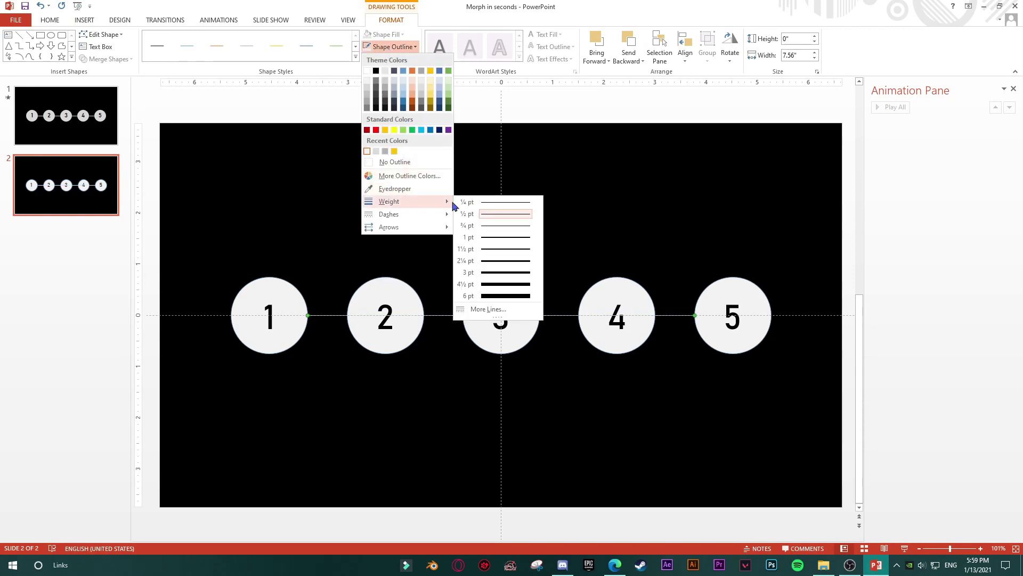
{"action": "left_click", "coordinate": [505, 272]}
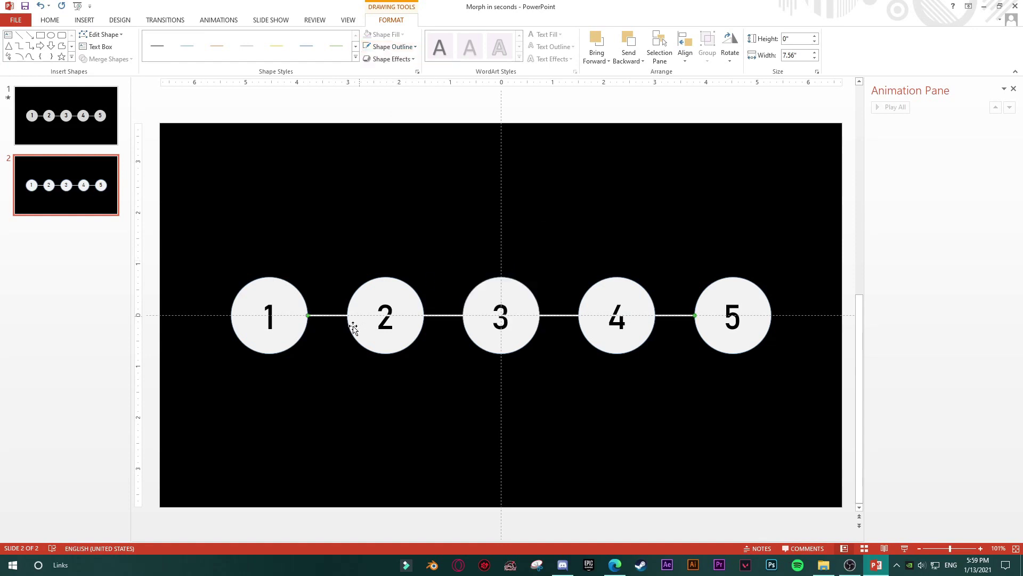
{"action": "left_click", "coordinate": [342, 249]}
{"action": "left_click", "coordinate": [332, 315]}
- Send the connecting line to the back, previewing the slide show before and after
{"action": "left_click", "coordinate": [904, 548]}
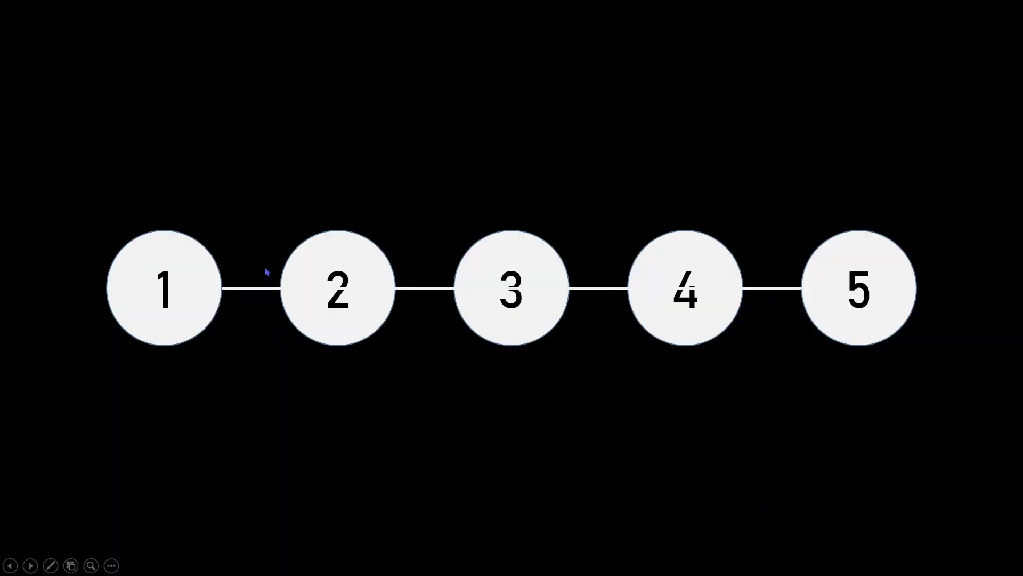
{"action": "key", "text": "Escape"}
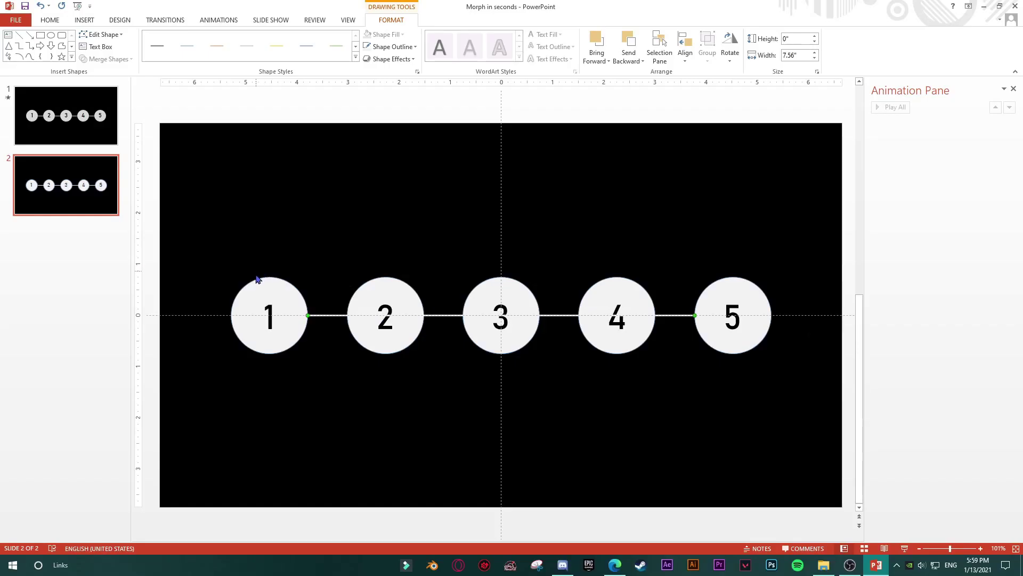
{"action": "right_click", "coordinate": [328, 315]}
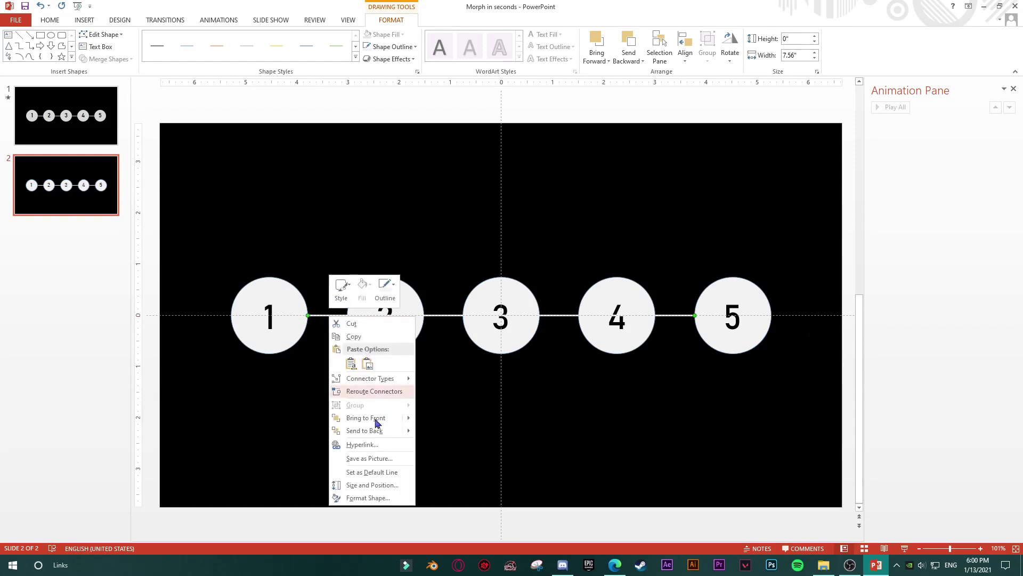
{"action": "mouse_move", "coordinate": [379, 432]}
{"action": "left_click", "coordinate": [449, 431]}
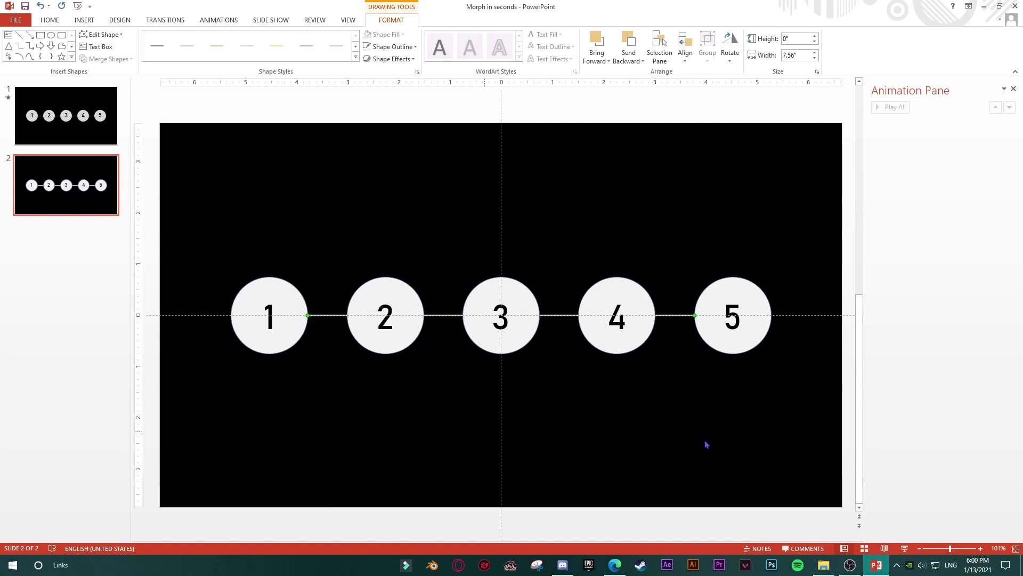
{"action": "left_click", "coordinate": [904, 552]}
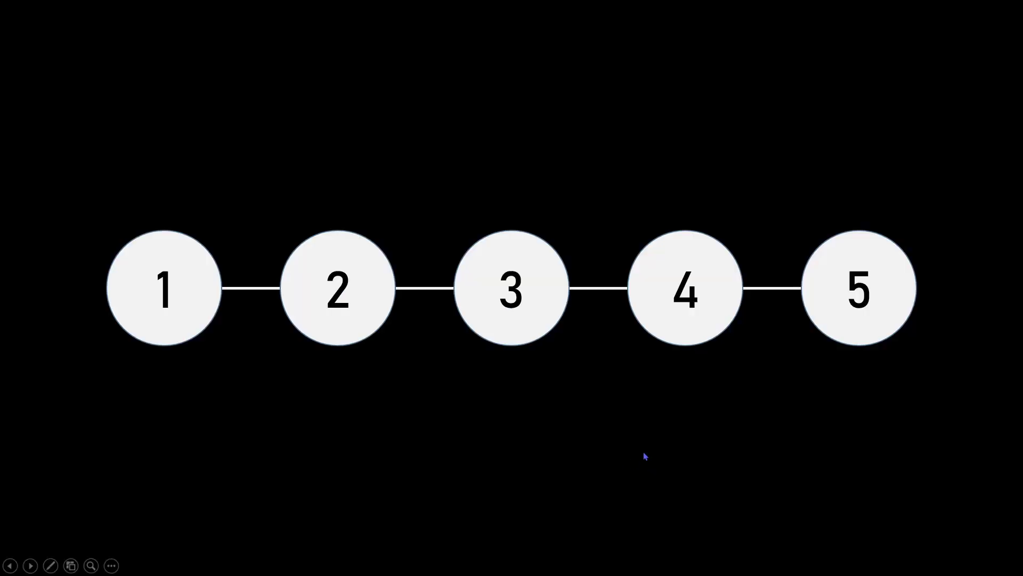
{"action": "key", "text": "Escape"}
{"action": "mouse_move", "coordinate": [198, 250]}
{"action": "left_mouse_down"}
{"action": "mouse_move", "coordinate": [670, 379]}
{"action": "mouse_move", "coordinate": [781, 382]}
{"action": "left_mouse_up"}
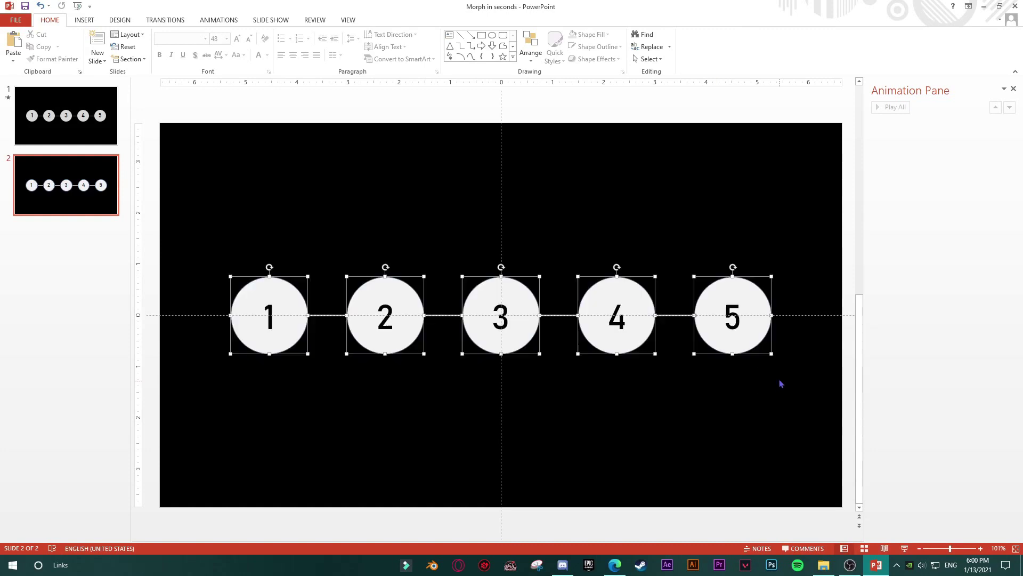
- Set No Outline on circles 1–5, reapplying it after shift-selecting each circle
{"action": "left_click", "coordinate": [389, 48]}
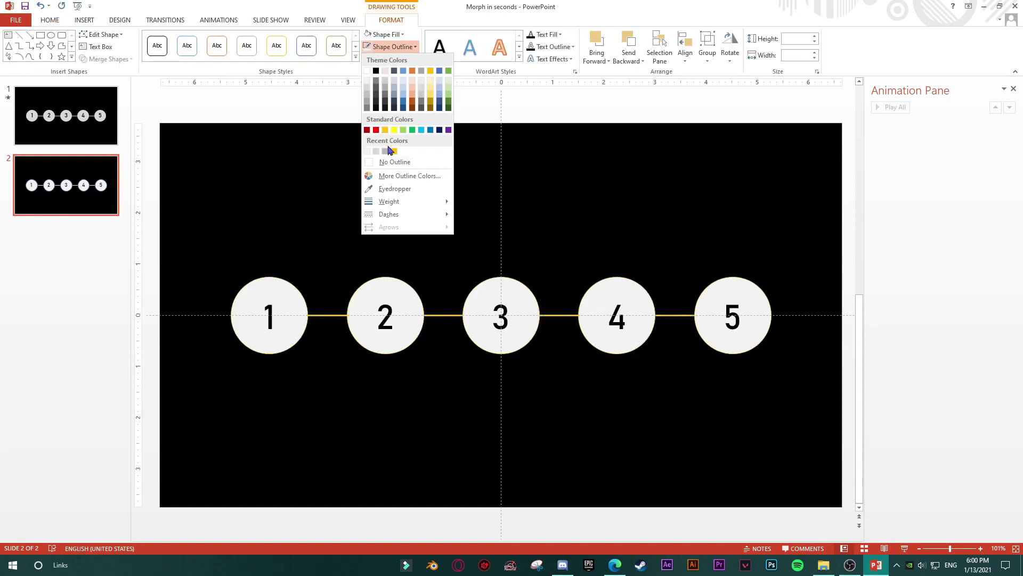
{"action": "left_click", "coordinate": [393, 162]}
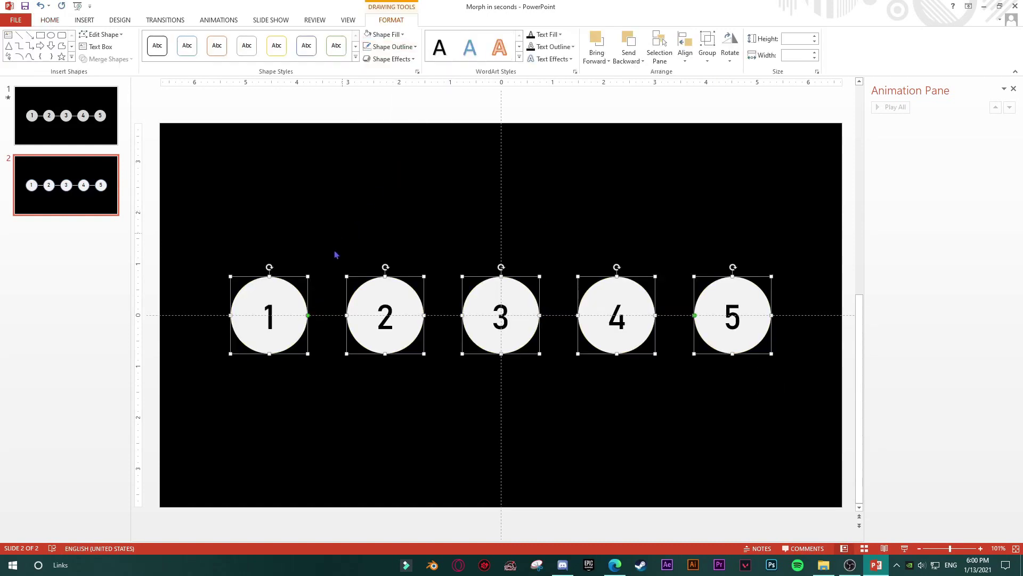
{"action": "left_click", "coordinate": [312, 219]}
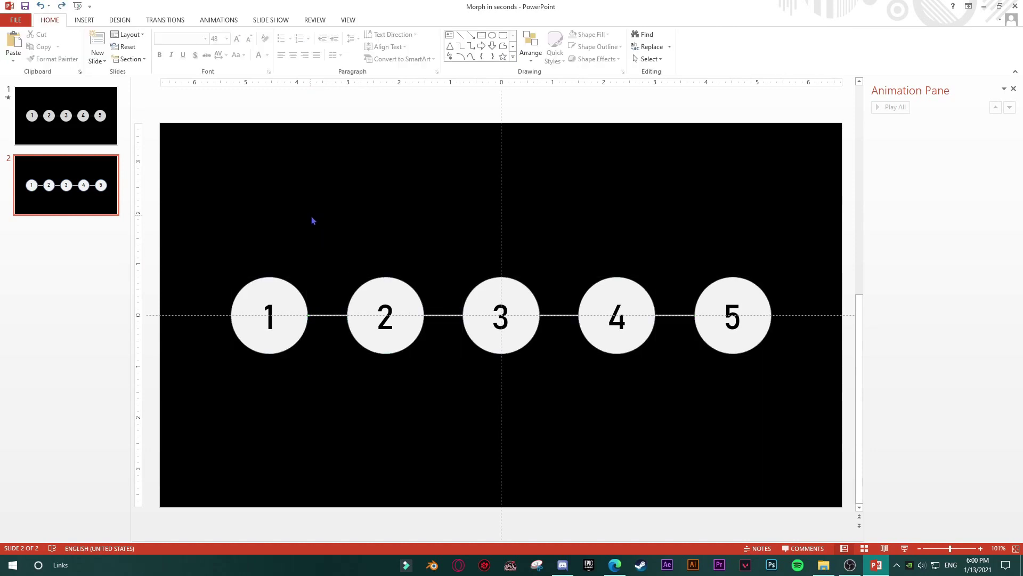
{"action": "left_click", "coordinate": [293, 305]}
{"action": "left_click", "coordinate": [400, 290], "text": "shift"}
{"action": "left_click", "coordinate": [498, 296], "text": "shift"}
{"action": "left_click", "coordinate": [600, 297], "text": "shift"}
{"action": "left_click", "coordinate": [745, 296], "text": "shift"}
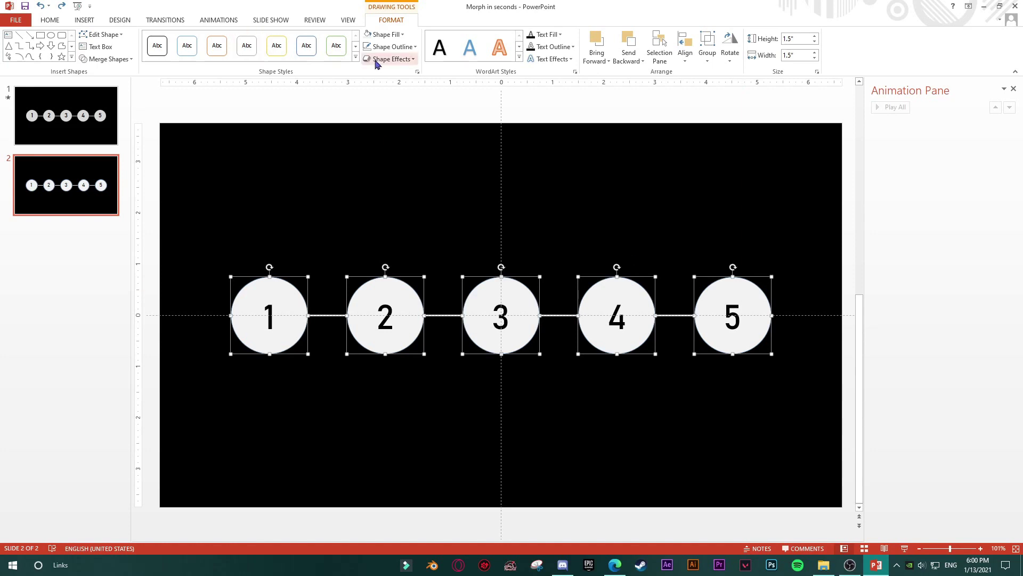
{"action": "left_click", "coordinate": [393, 47]}
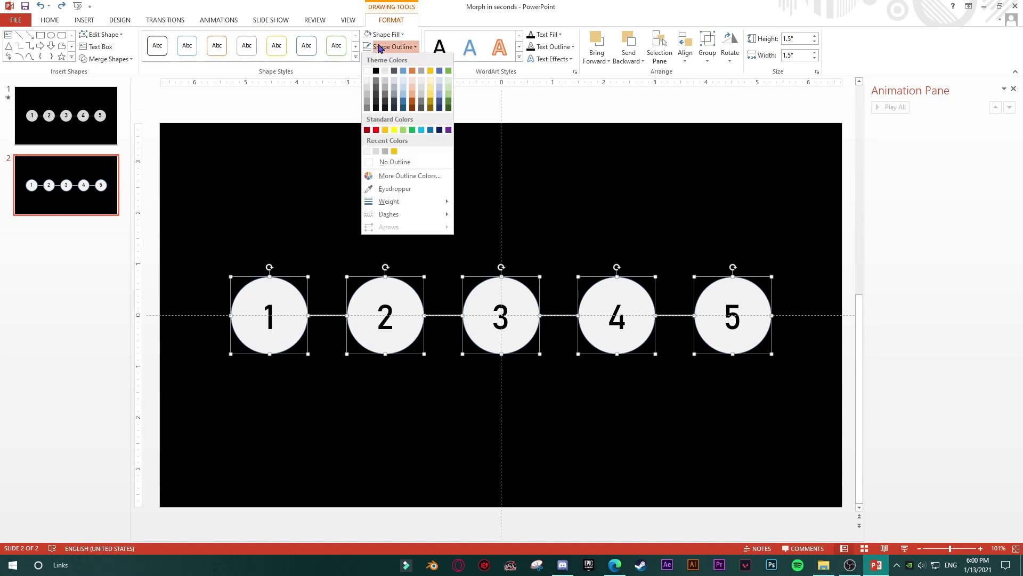
{"action": "left_click", "coordinate": [392, 162]}
{"action": "left_click", "coordinate": [391, 212]}
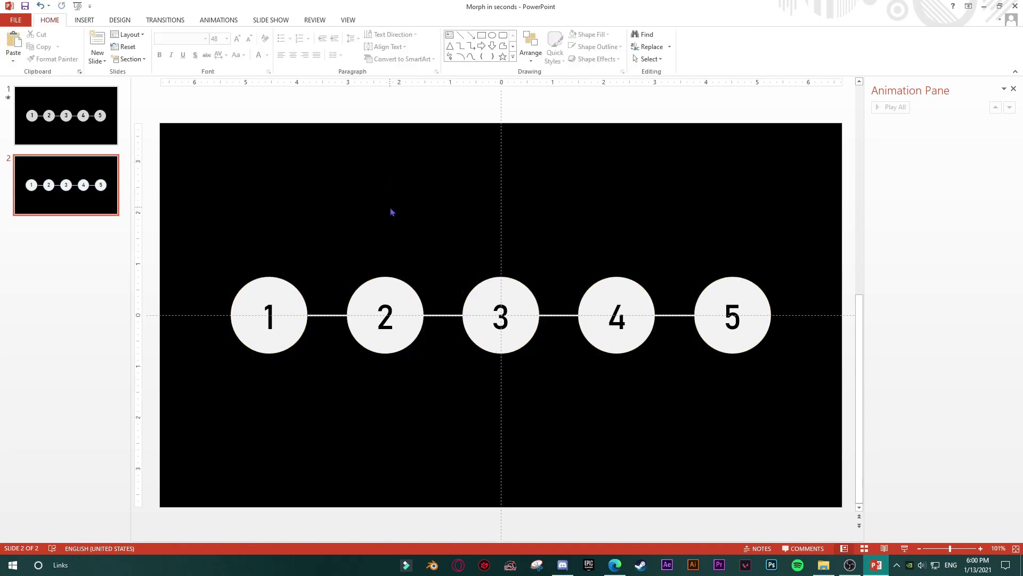
{"action": "left_click", "coordinate": [293, 291]}
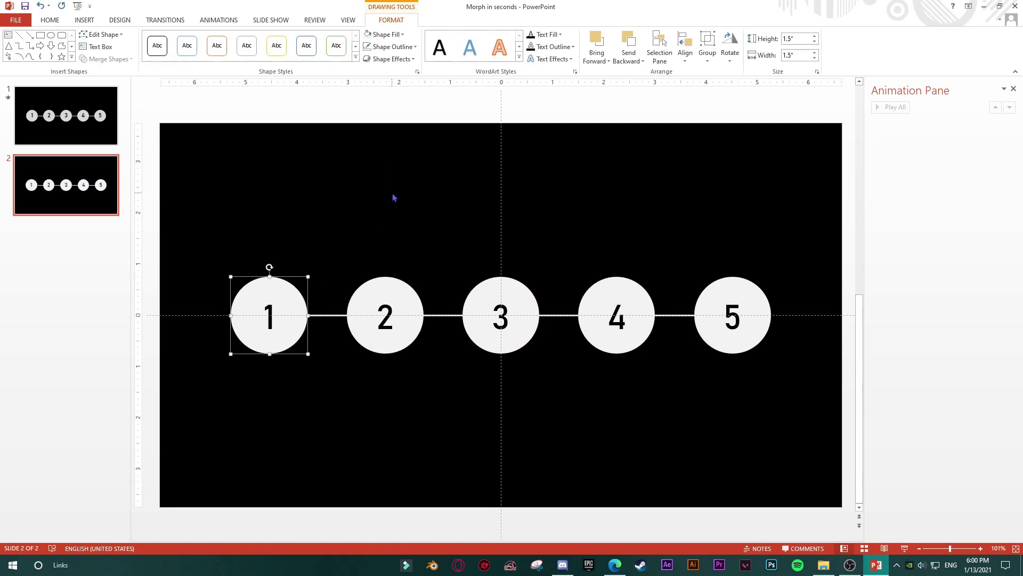